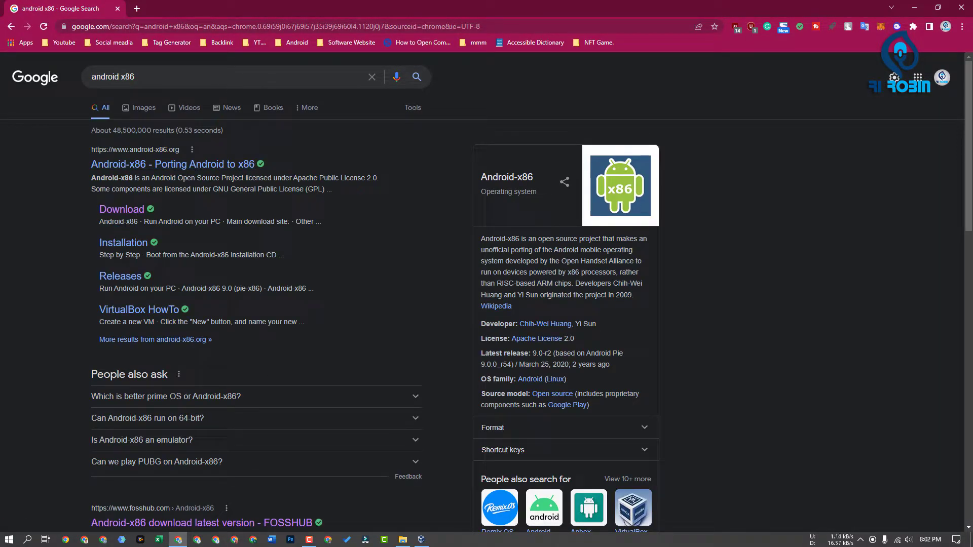
Step: Start downloading the Android-x86 64-bit ISO file, version 9.0-r2, from the FossHub page and cancel the download
{"action": "left_click", "coordinate": [116, 214]}
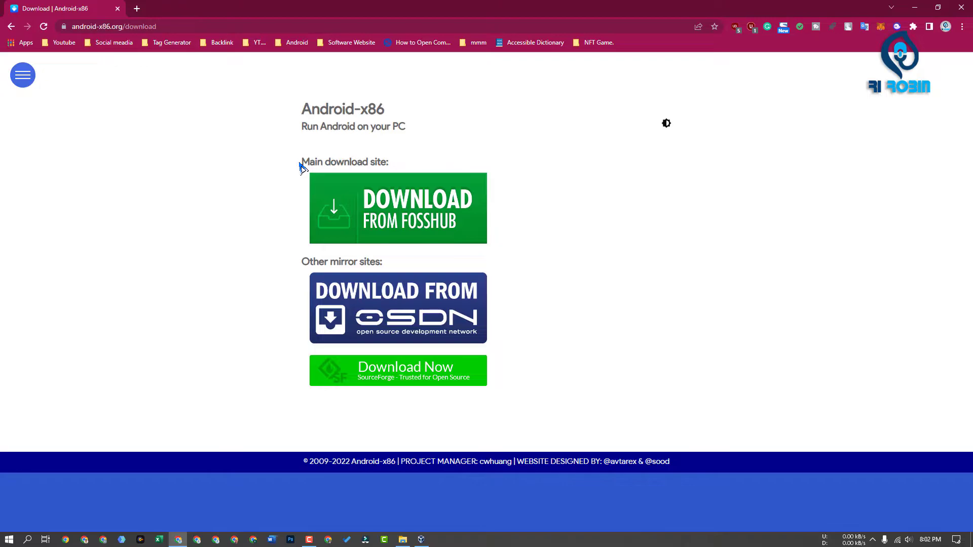
{"action": "left_click", "coordinate": [340, 234]}
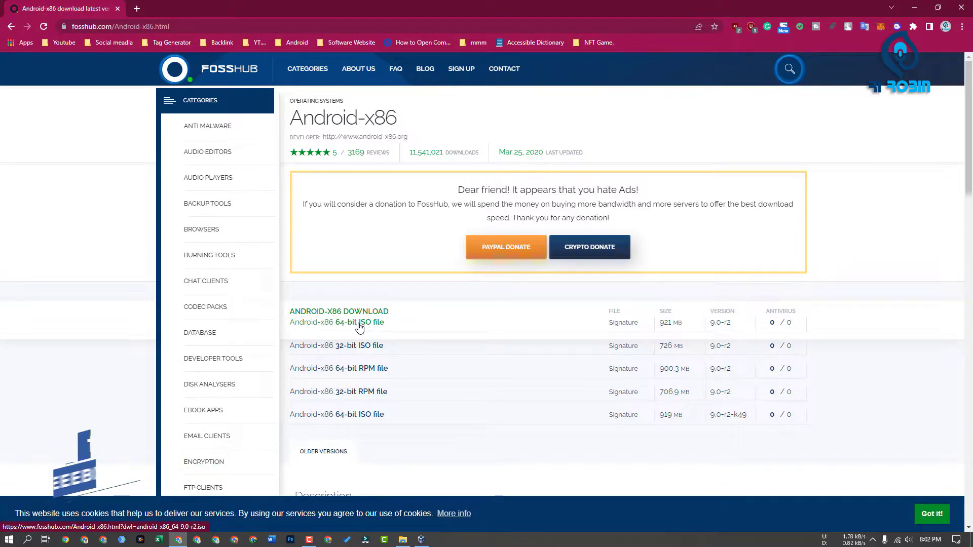
{"action": "left_click", "coordinate": [361, 327]}
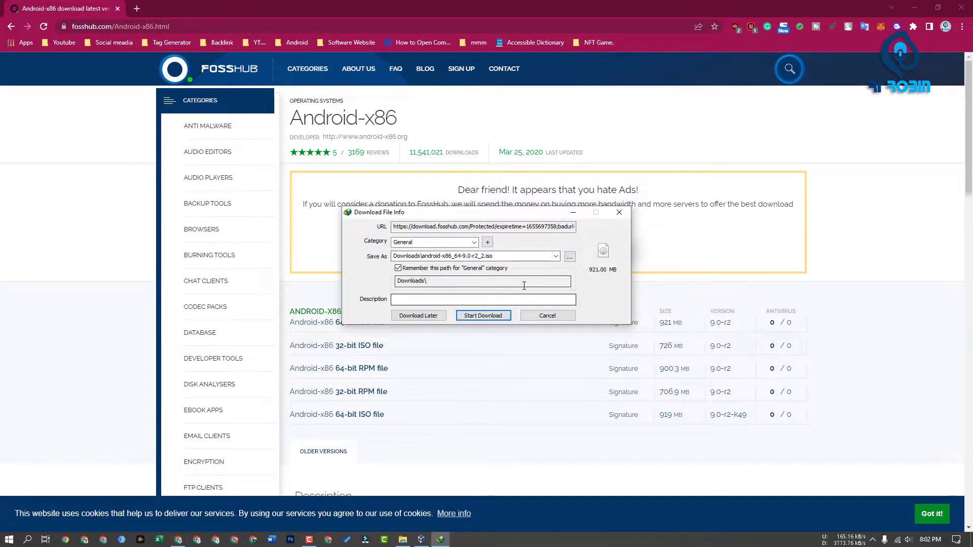
{"action": "left_click", "coordinate": [480, 315]}
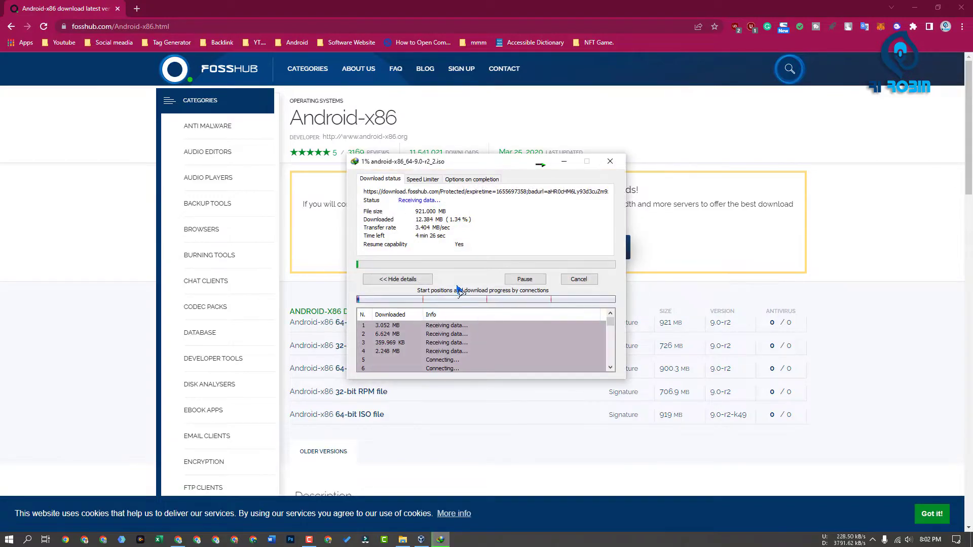
{"action": "left_click", "coordinate": [538, 283]}
{"action": "left_click", "coordinate": [579, 280]}
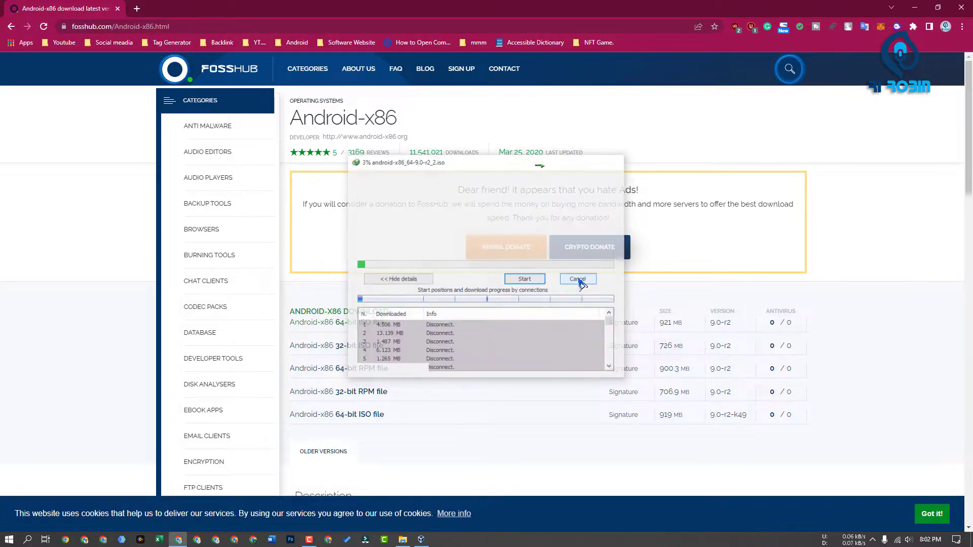
Step: Search the web for "bliss os" in a fresh tab and open the downloads section of the official Bliss OS site
{"action": "left_click", "coordinate": [137, 8]}
{"action": "left_click", "coordinate": [117, 8]}
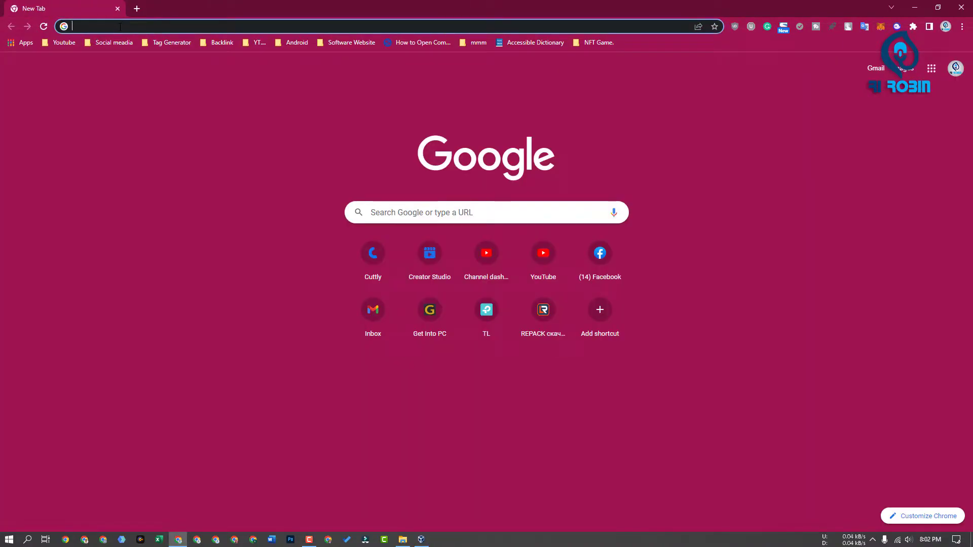
{"action": "type", "text": "b"}
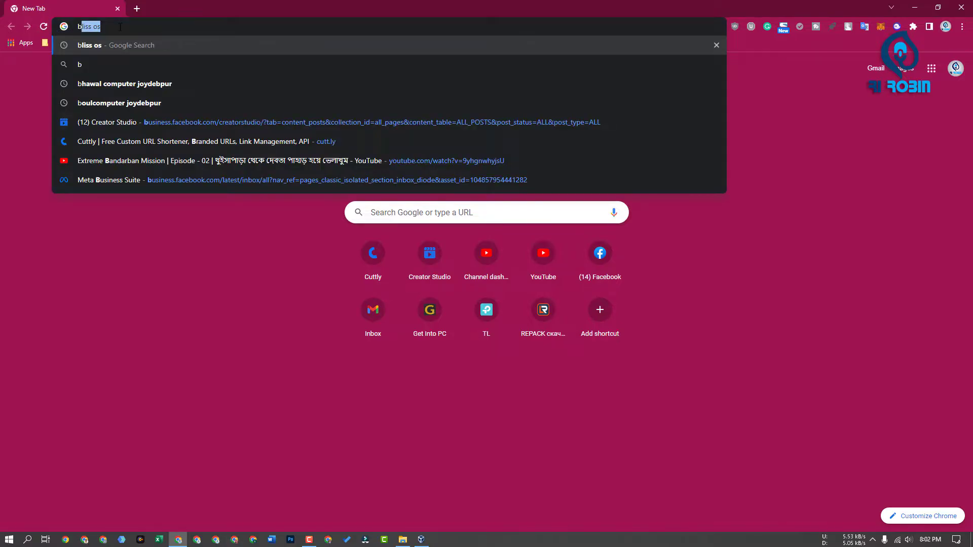
{"action": "key", "text": "Return"}
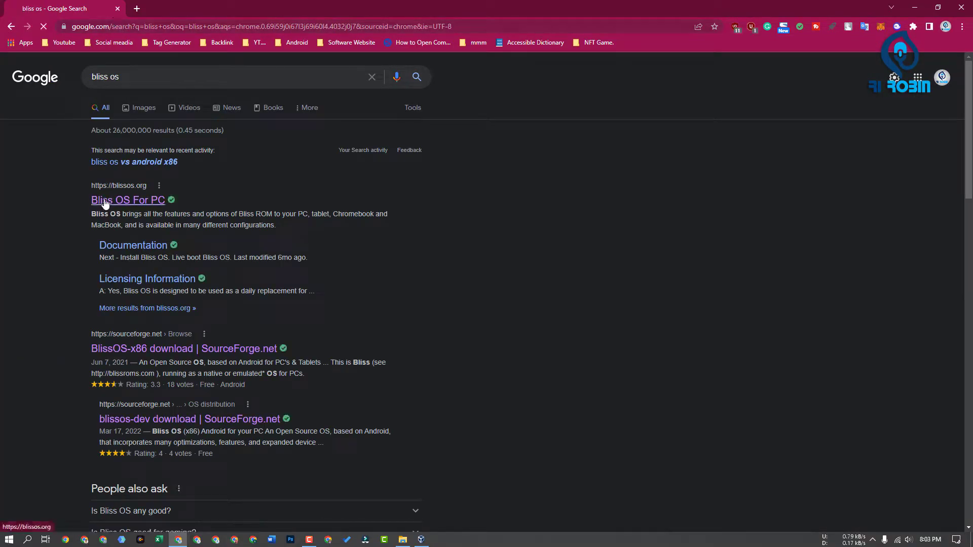
{"action": "left_click", "coordinate": [105, 202]}
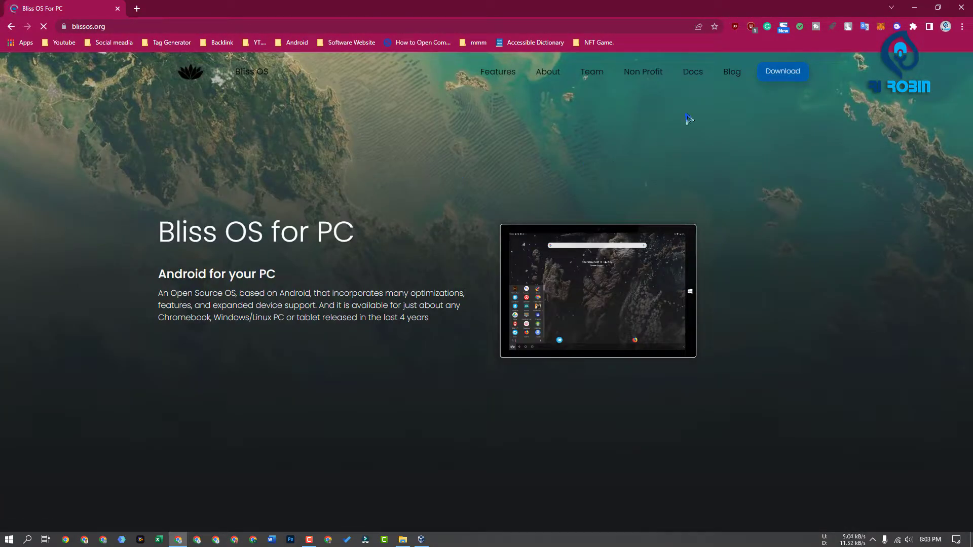
{"action": "left_click", "coordinate": [776, 71]}
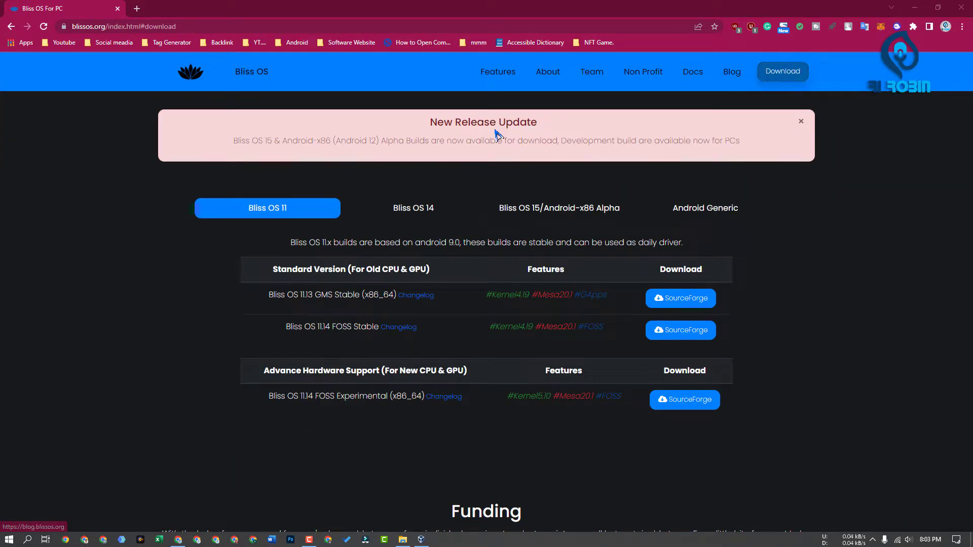
Step: Compare the Bliss OS 11, Bliss OS 14 and Bliss OS 15 builds by Android version and stability
{"action": "scroll", "coordinate": [673, 341], "scroll_direction": "down", "scroll_amount": 7}
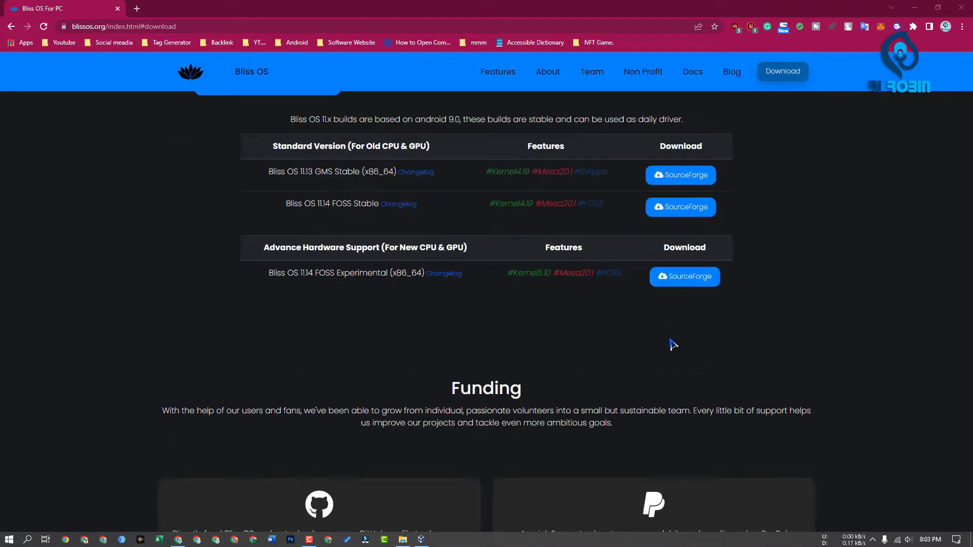
{"action": "scroll", "coordinate": [366, 289], "scroll_direction": "up", "scroll_amount": 8}
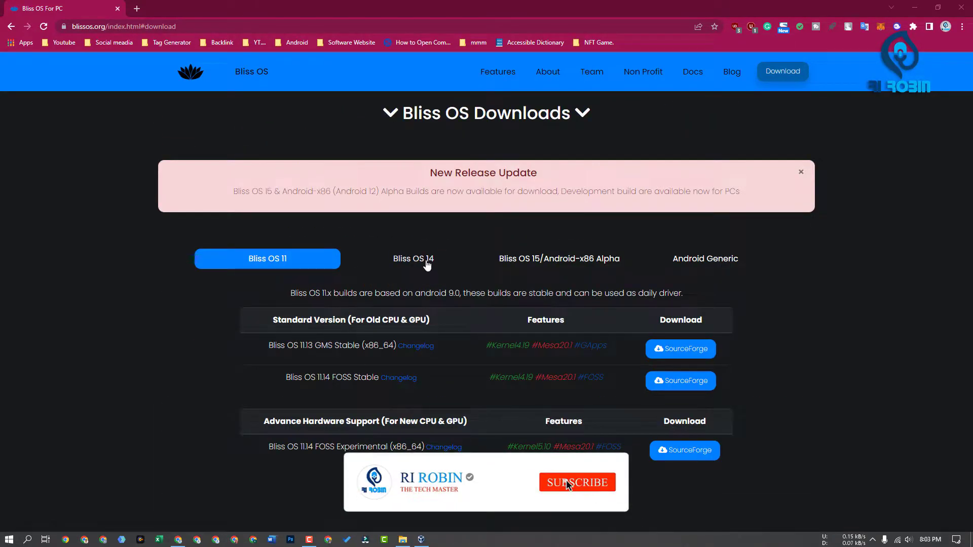
{"action": "left_click", "coordinate": [427, 263]}
{"action": "left_click", "coordinate": [569, 259]}
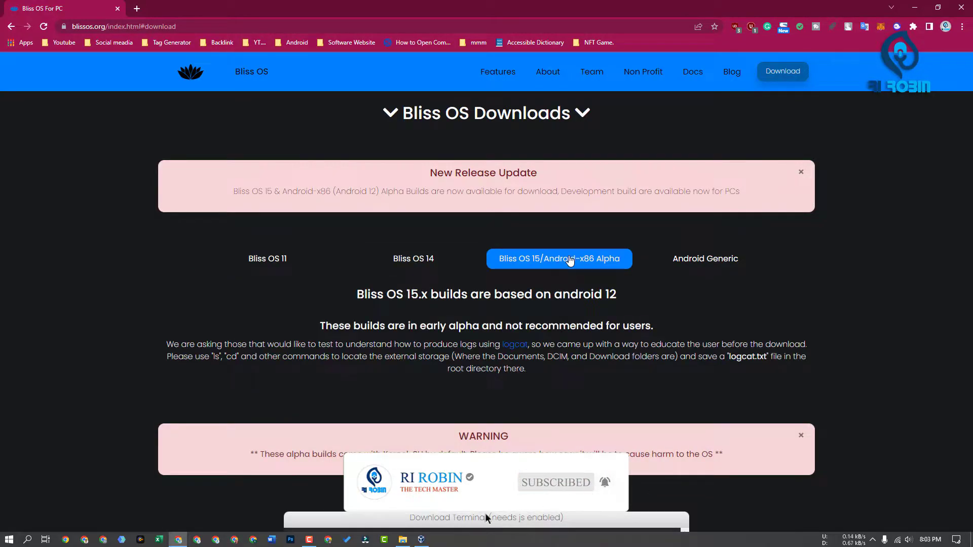
{"action": "left_click", "coordinate": [429, 264]}
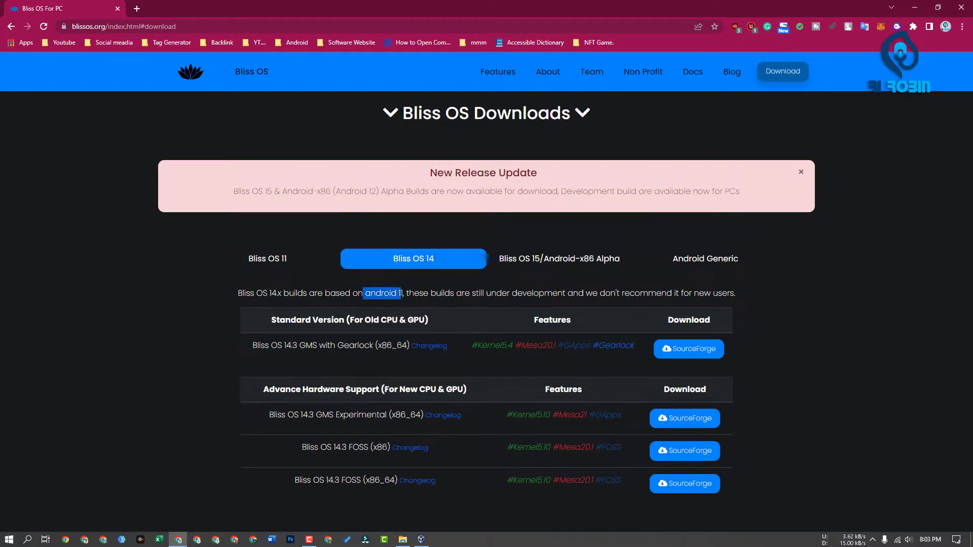
{"action": "left_click", "coordinate": [282, 262]}
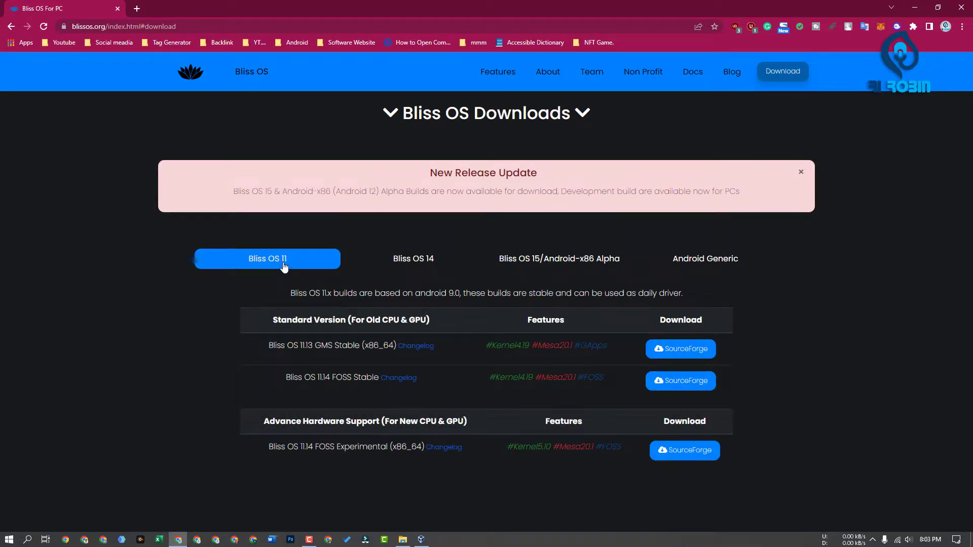
{"action": "left_click_drag", "start_coordinate": [413, 293], "coordinate": [455, 293]}
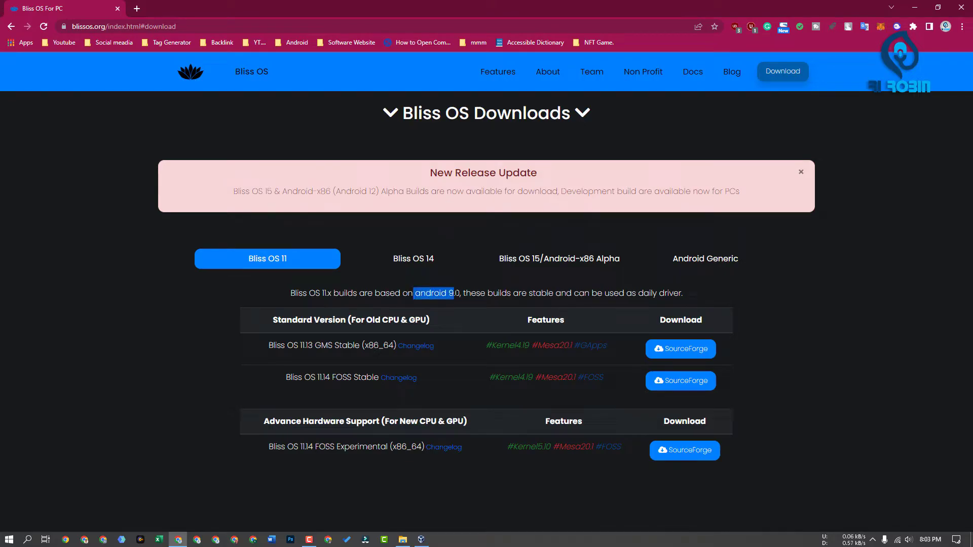
{"action": "left_click", "coordinate": [420, 267]}
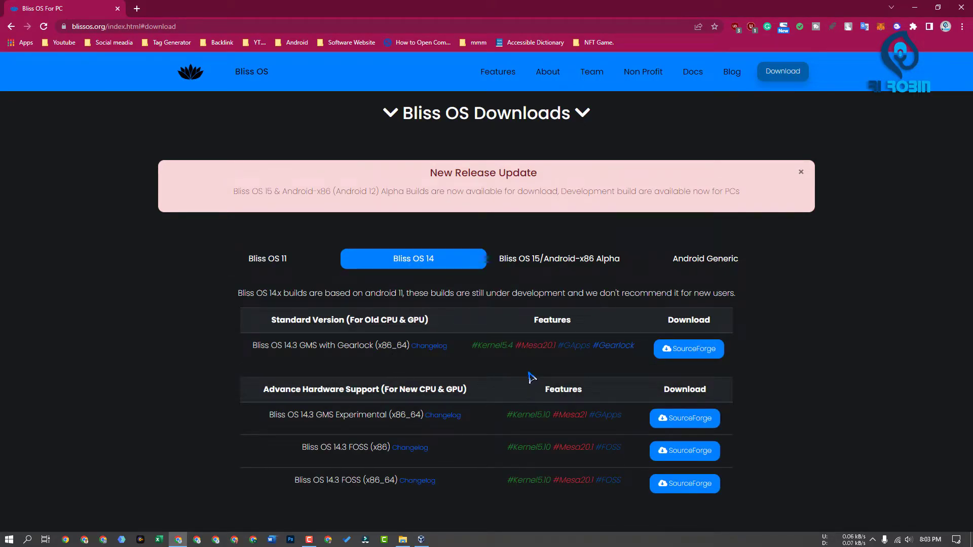
{"action": "left_click", "coordinate": [281, 261]}
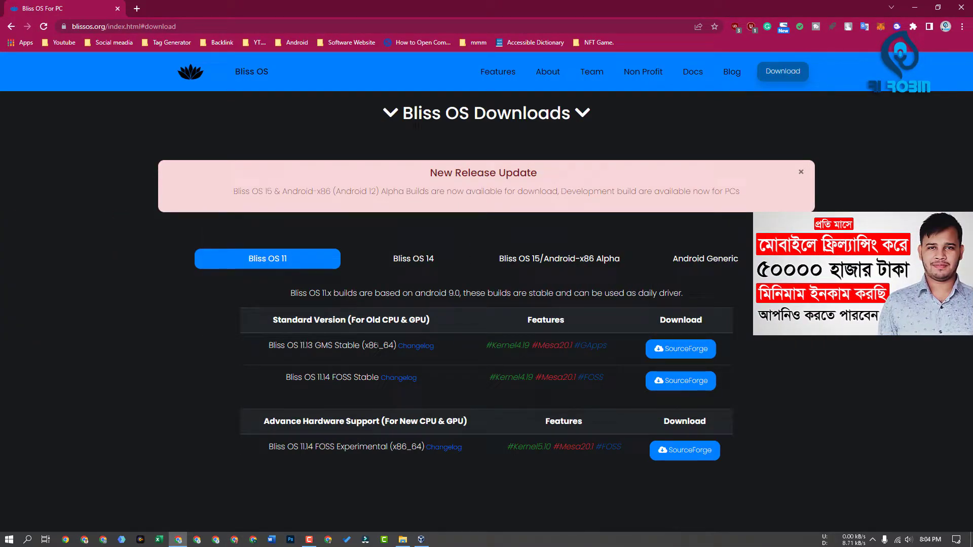
Step: Start downloading Bliss OS 11.13 GMS Stable (x86_64) from SourceForge and cancel the download
{"action": "left_click", "coordinate": [672, 350]}
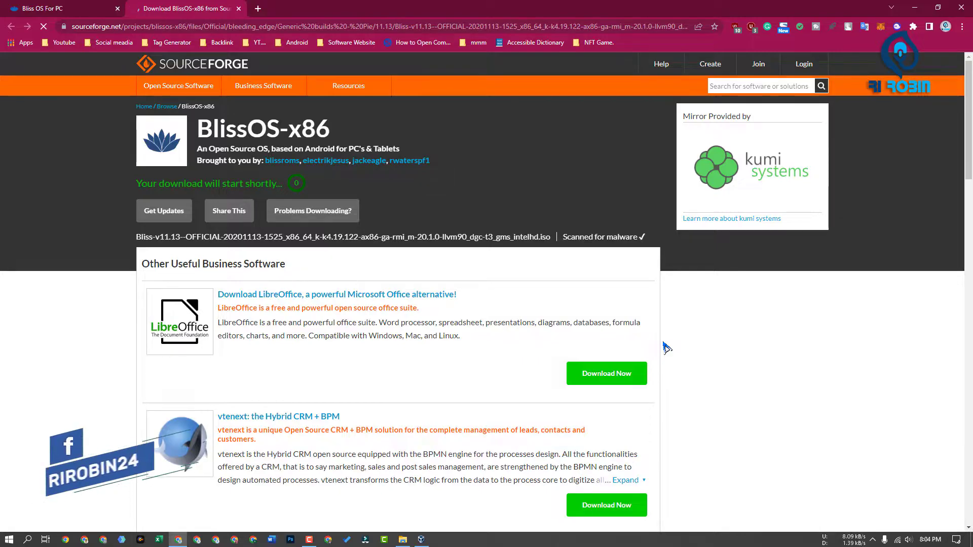
{"action": "left_click", "coordinate": [482, 316]}
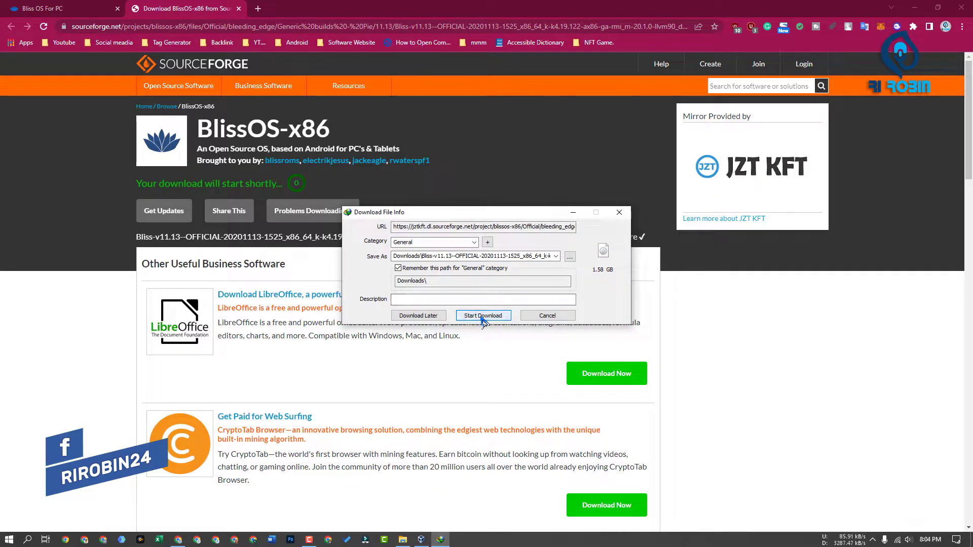
{"action": "left_click", "coordinate": [525, 279]}
{"action": "left_click", "coordinate": [579, 279]}
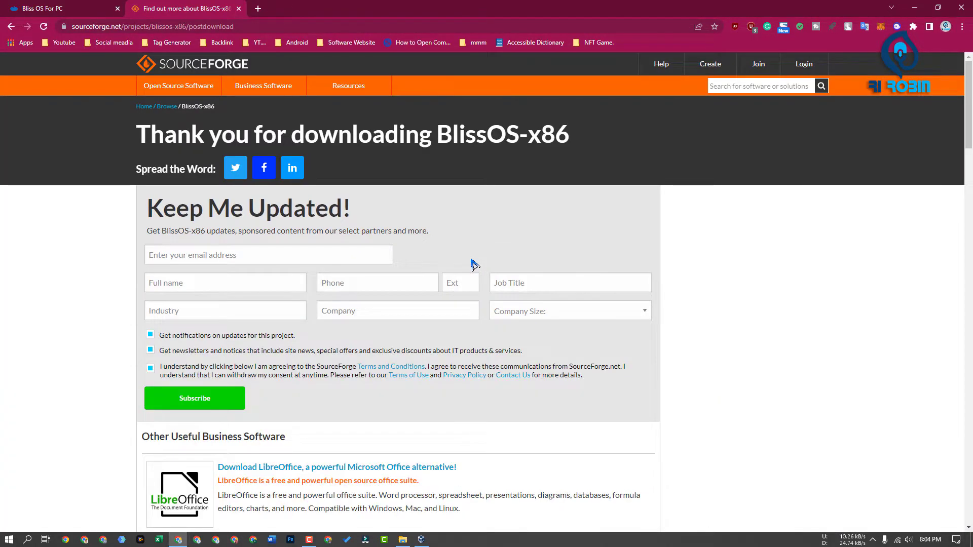
Step: Look through the BlissOS-x86 project details and sample screenshots on SourceForge
{"action": "scroll", "coordinate": [515, 284], "scroll_direction": "down", "scroll_amount": 15}
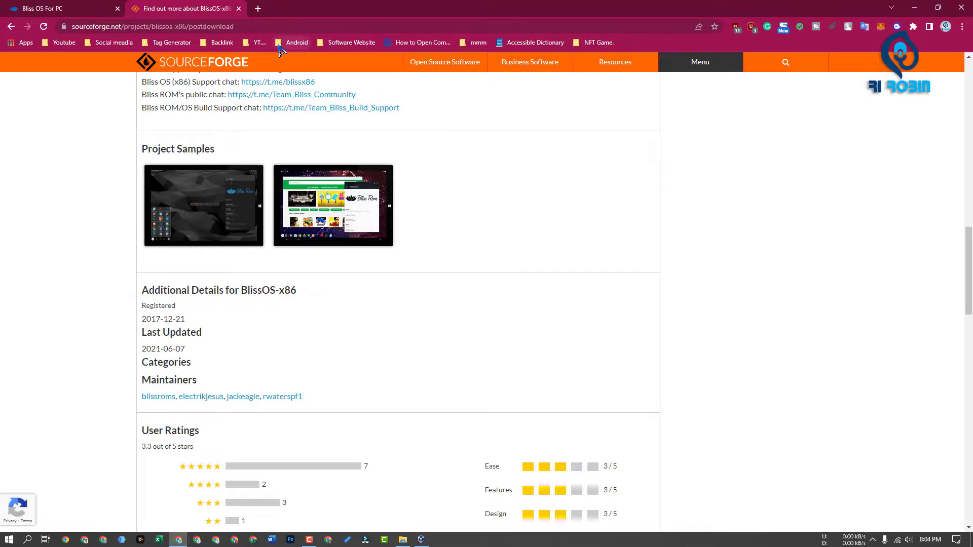
{"action": "left_click", "coordinate": [206, 195]}
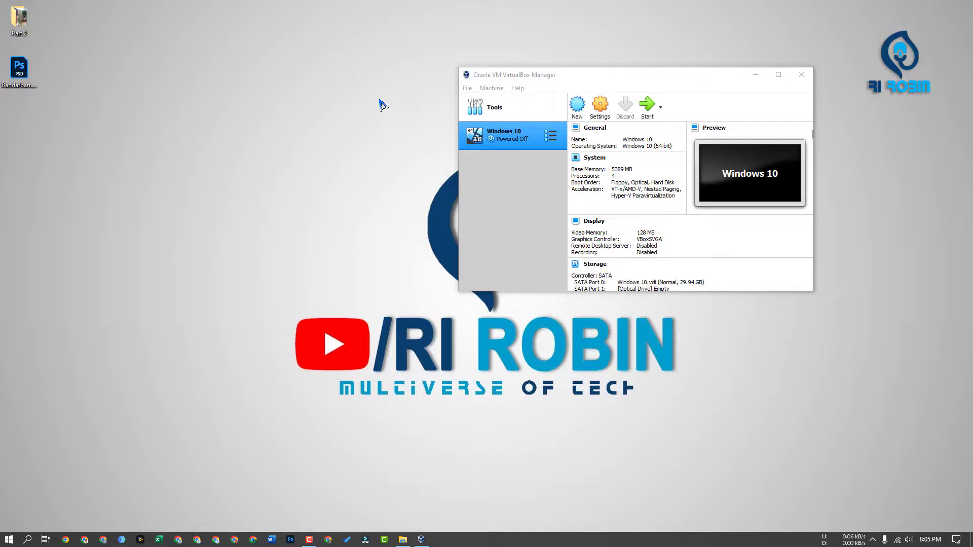
Step: In VirtualBox, start a new virtual machine named Android9 and choose a machine folder on drive D:
{"action": "left_click_drag", "start_coordinate": [633, 79], "coordinate": [561, 103]}
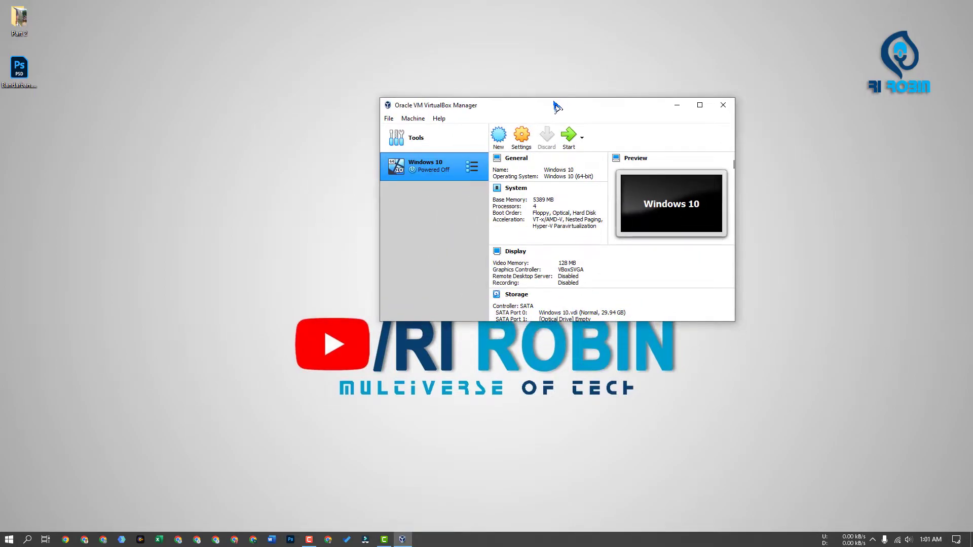
{"action": "left_click", "coordinate": [498, 137]}
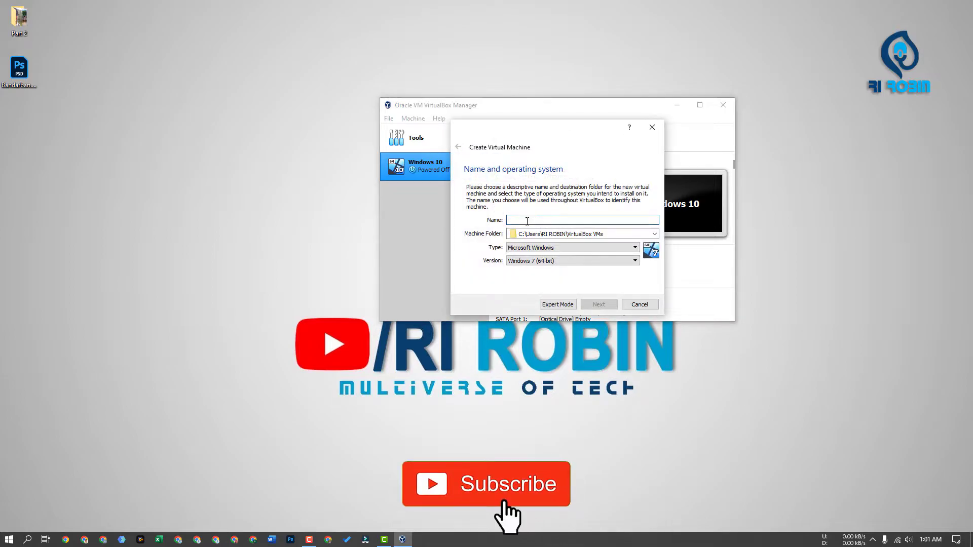
{"action": "type", "text": "Android"}
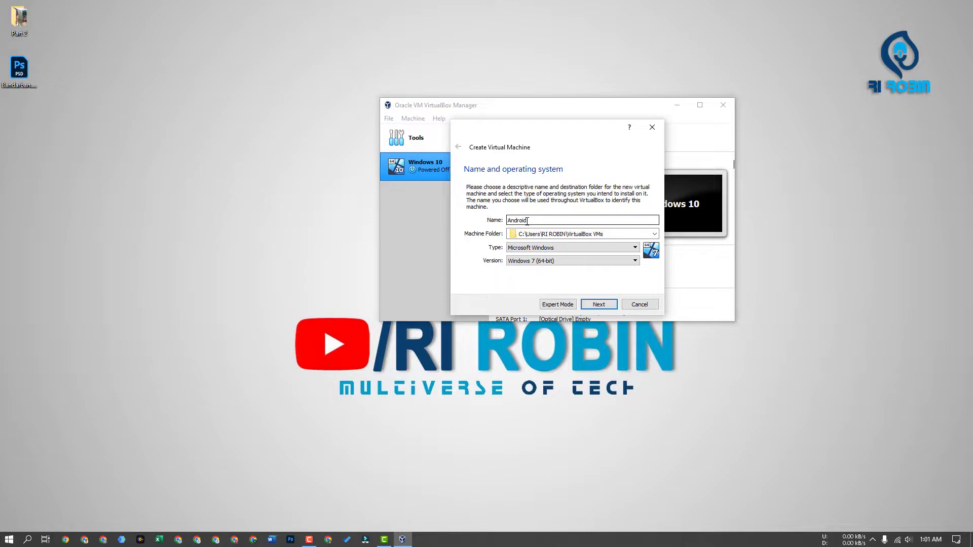
{"action": "type", "text": "9"}
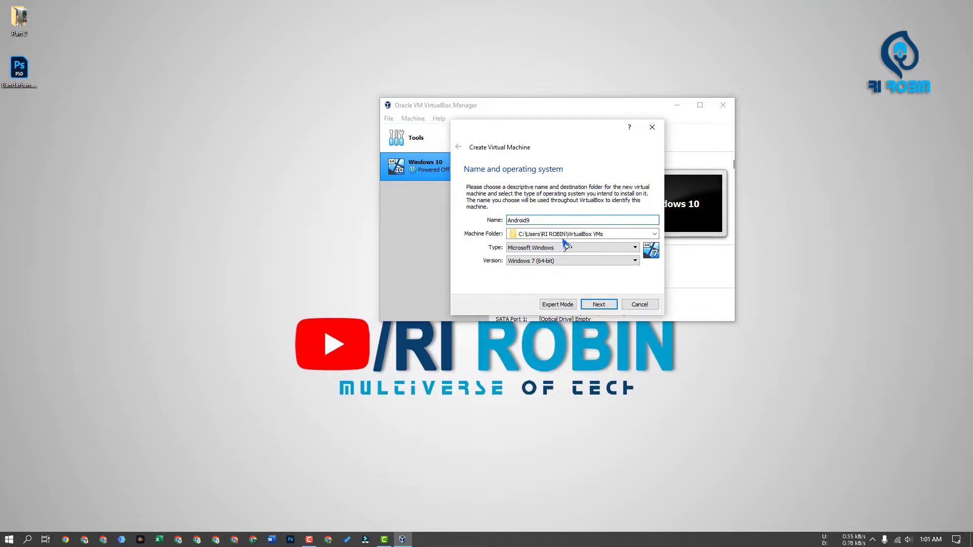
{"action": "left_click", "coordinate": [653, 234]}
{"action": "left_click", "coordinate": [552, 252]}
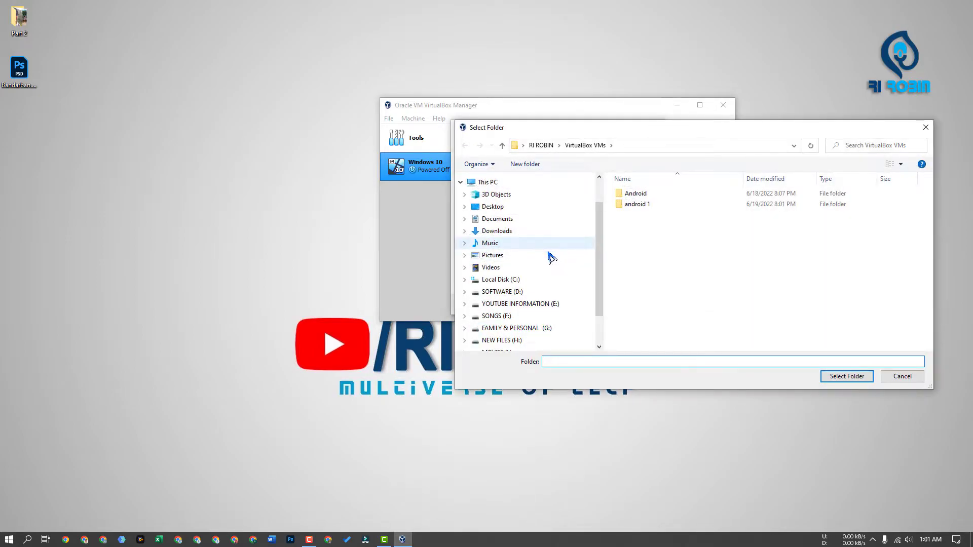
{"action": "left_click", "coordinate": [498, 293]}
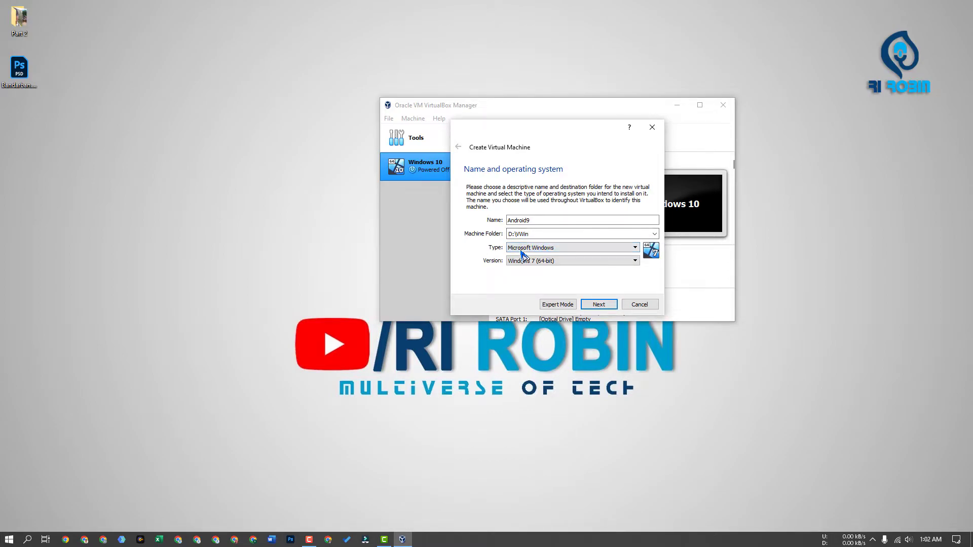
Step: Set the virtual machine's type to Other and its version to Other/Unknown (64-bit), and continue to the memory settings
{"action": "left_click", "coordinate": [552, 249]}
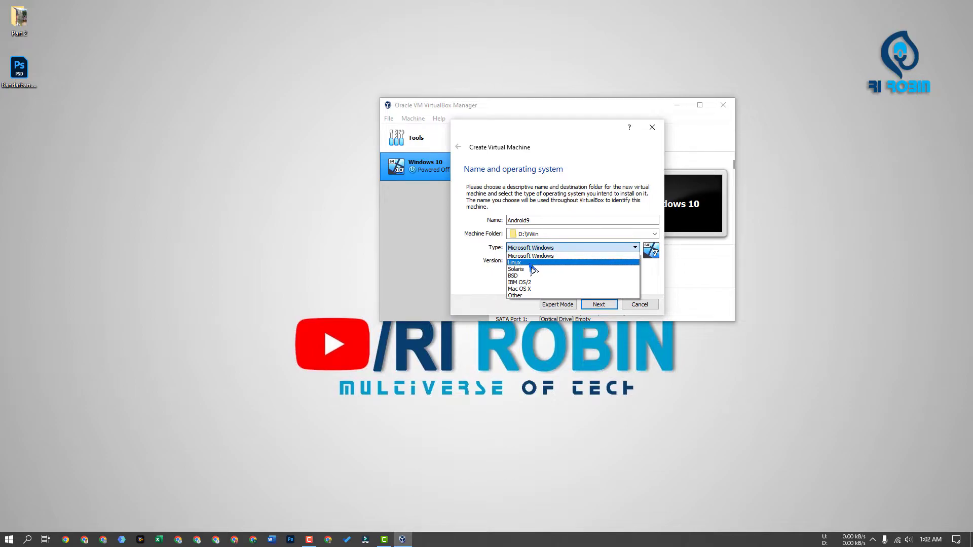
{"action": "left_click", "coordinate": [521, 296]}
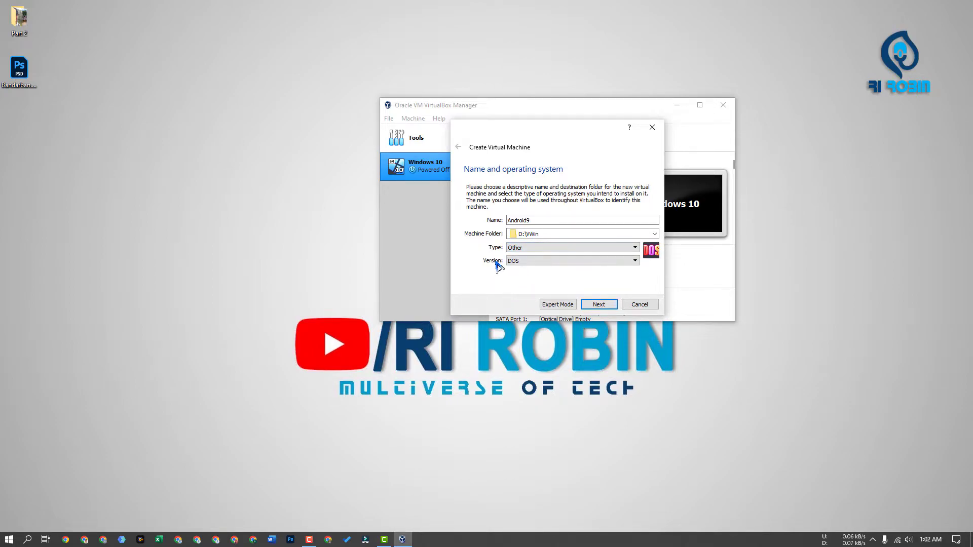
{"action": "left_click", "coordinate": [522, 262]}
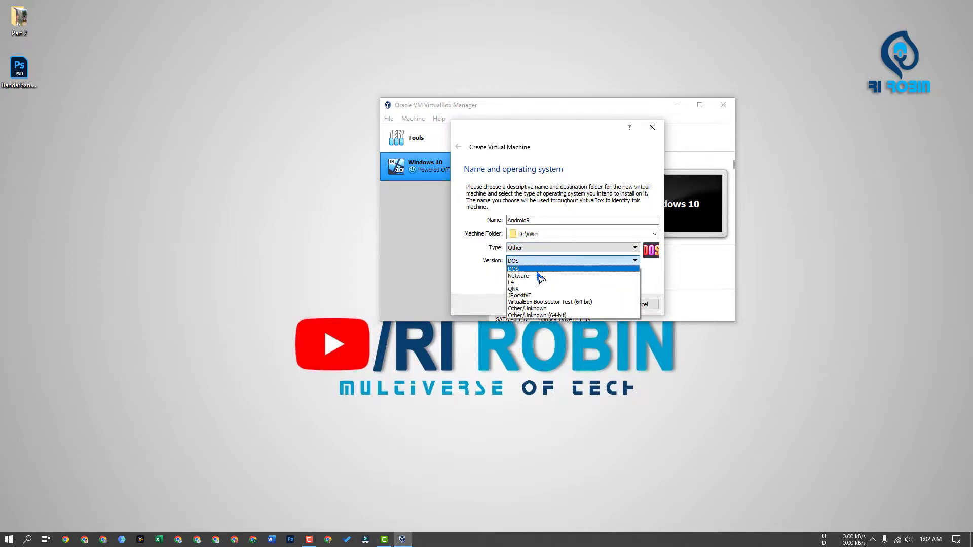
{"action": "left_click", "coordinate": [564, 317]}
{"action": "left_click", "coordinate": [600, 305]}
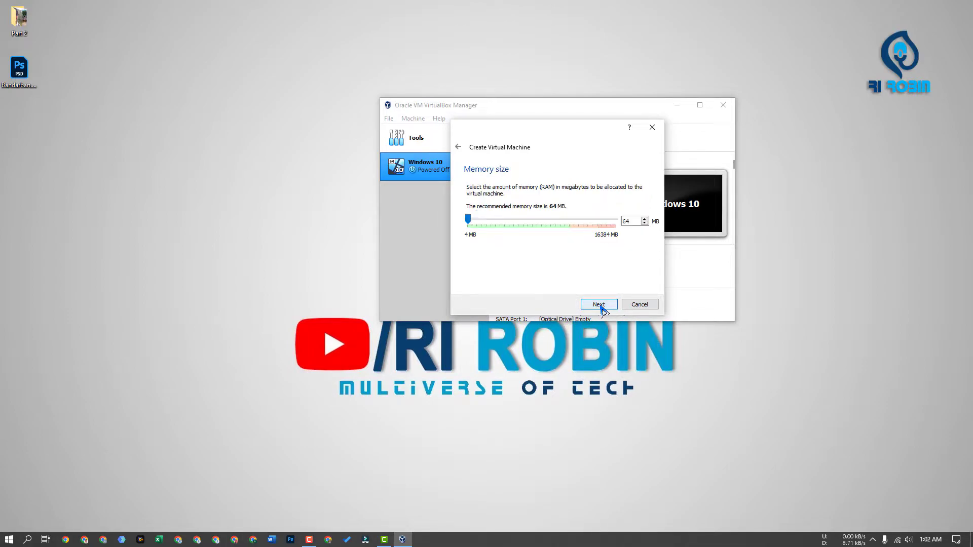
Step: Allocate 4884 MB of memory to the virtual machine and proceed to create a new virtual hard disk
{"action": "left_click_drag", "start_coordinate": [468, 220], "coordinate": [513, 222]}
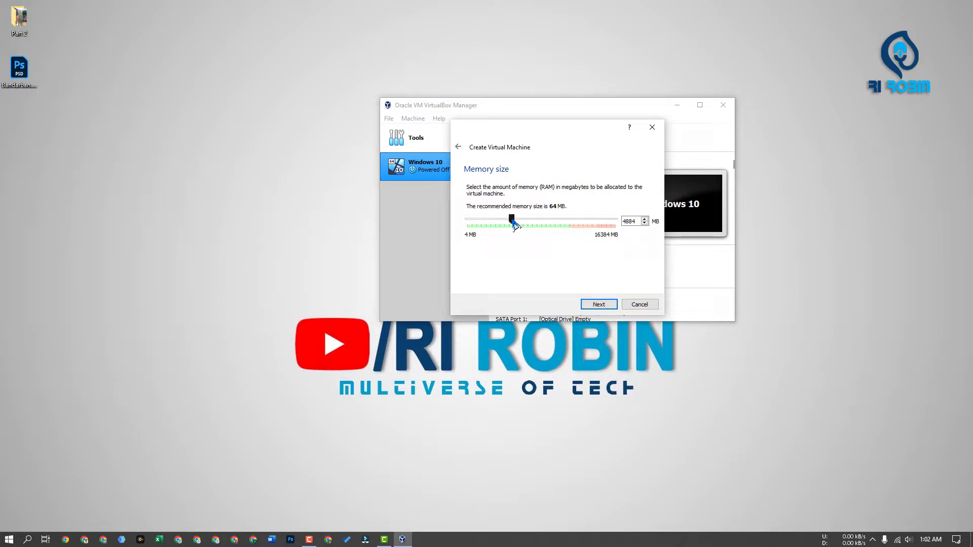
{"action": "left_click", "coordinate": [600, 305]}
{"action": "left_click", "coordinate": [601, 308]}
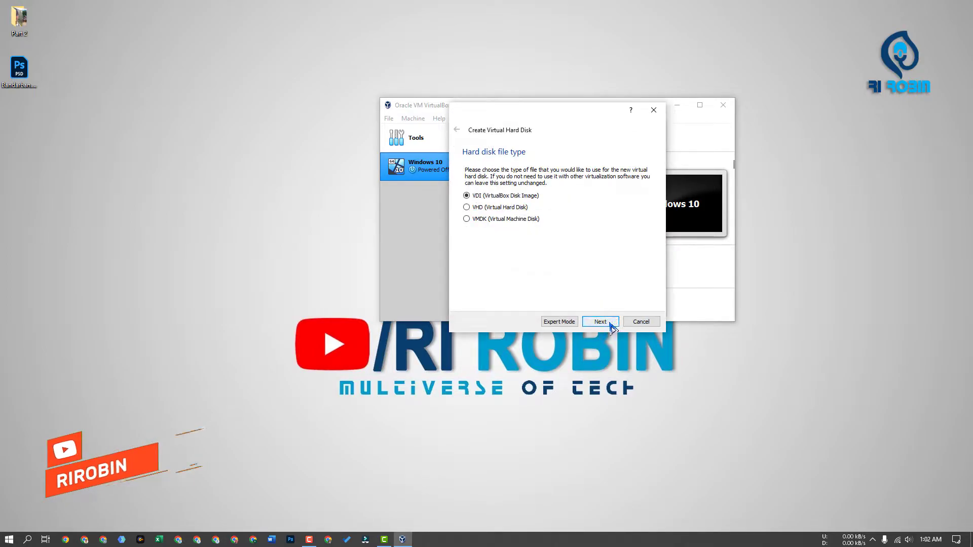
Step: Create a VDI virtual hard disk of about 19.04 GB for the machine, keeping the default storage type and file location
{"action": "left_click", "coordinate": [602, 322]}
{"action": "left_click", "coordinate": [609, 325]}
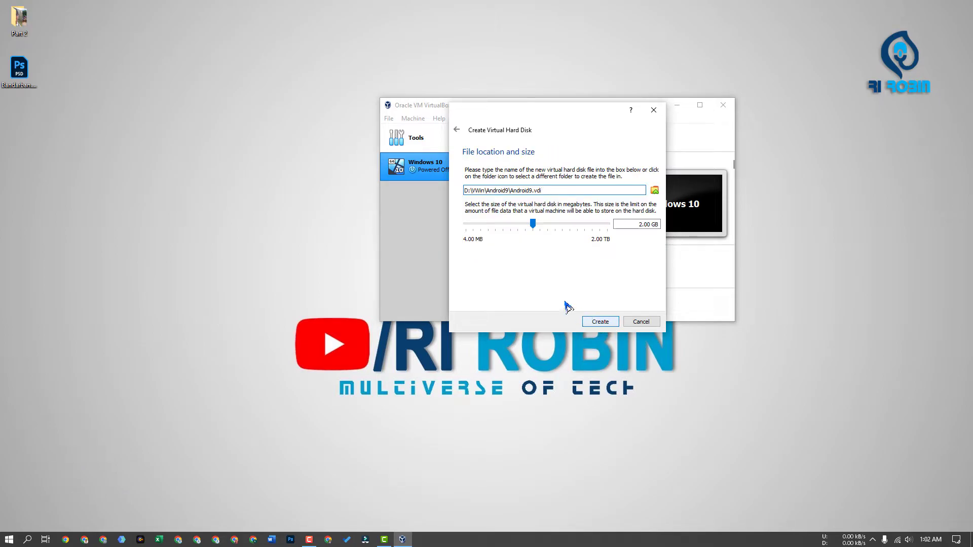
{"action": "left_click_drag", "start_coordinate": [533, 223], "coordinate": [557, 226]}
{"action": "left_click", "coordinate": [602, 322]}
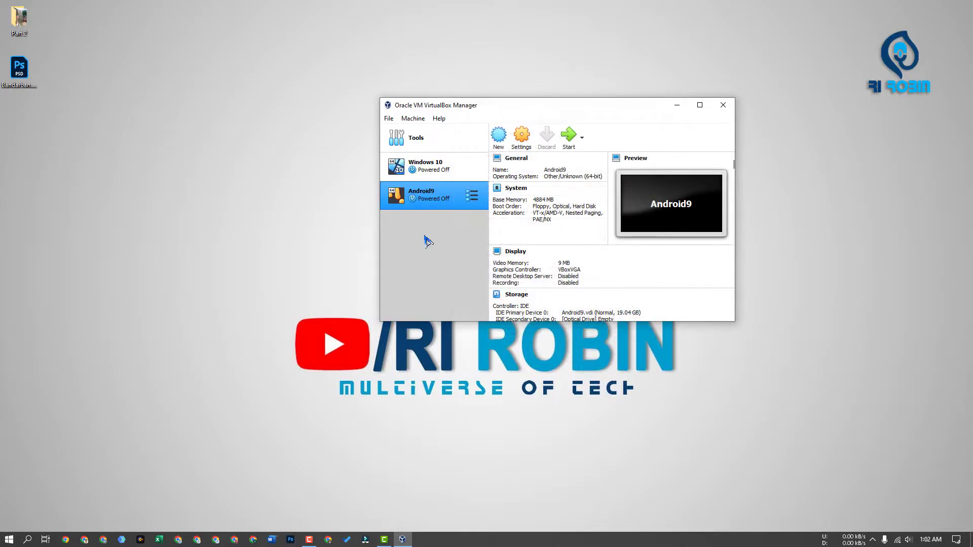
Step: In the Android9 machine's system settings, assign 4 processors
{"action": "left_click", "coordinate": [521, 136]}
{"action": "left_click", "coordinate": [424, 121]}
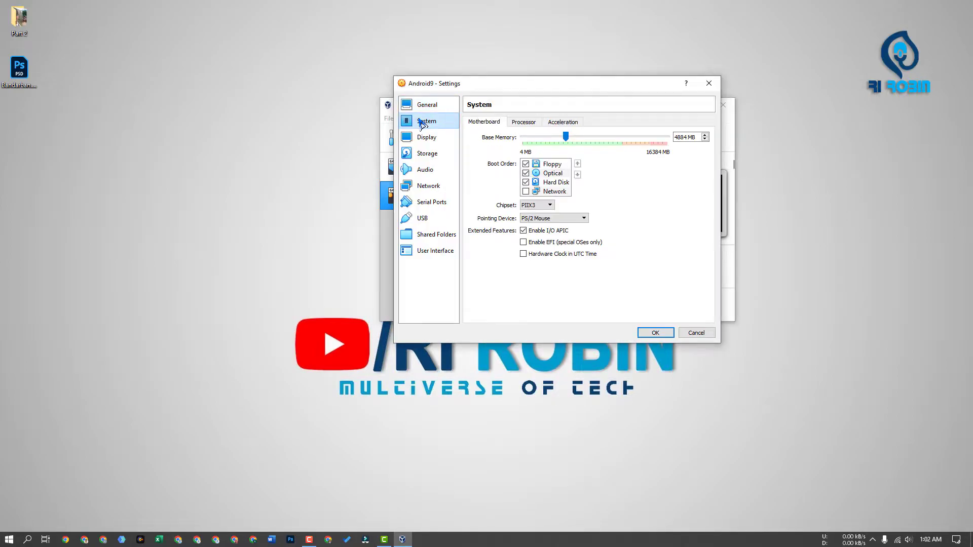
{"action": "left_click", "coordinate": [526, 127]}
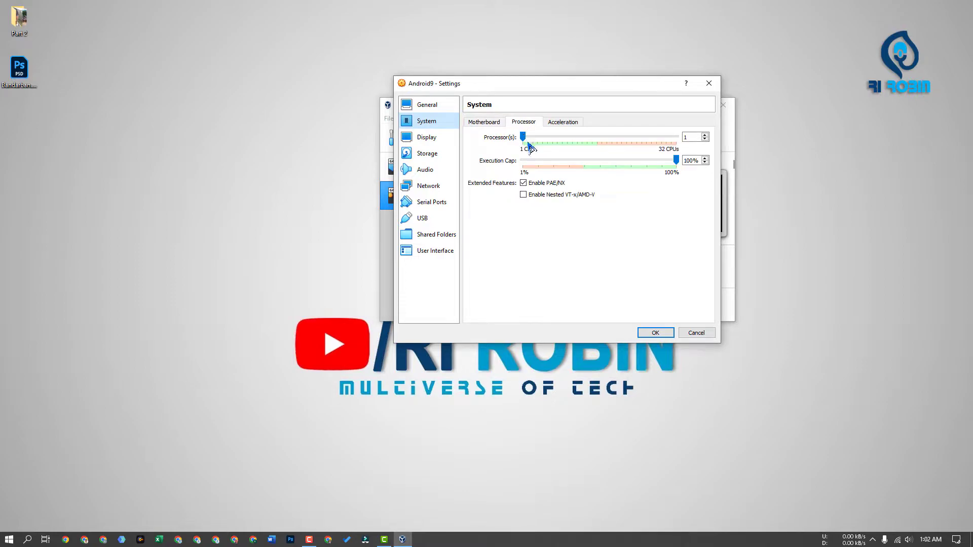
{"action": "left_click_drag", "start_coordinate": [523, 136], "coordinate": [540, 142]}
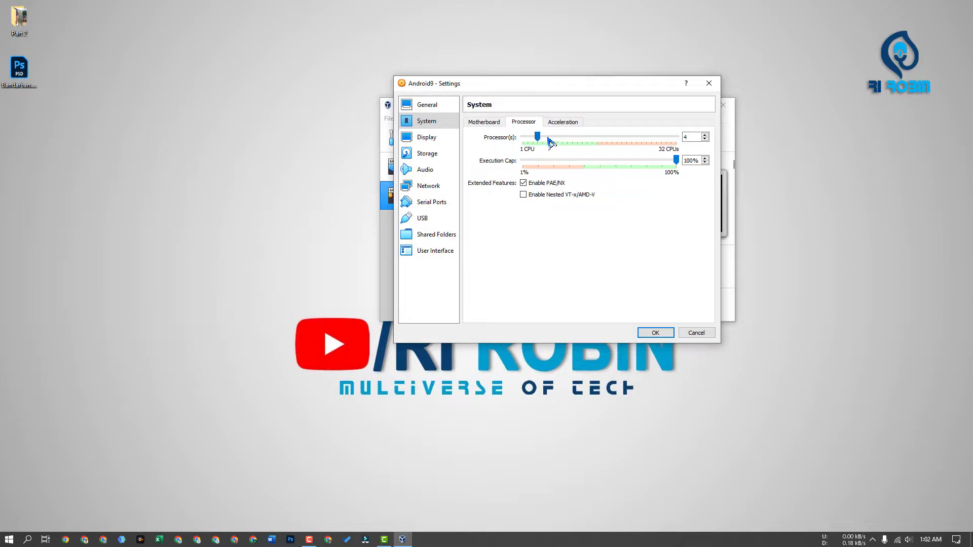
Step: Set the machine's video memory to 128 MB and check the display recording options
{"action": "left_click", "coordinate": [426, 138]}
{"action": "left_click_drag", "start_coordinate": [537, 137], "coordinate": [702, 141]}
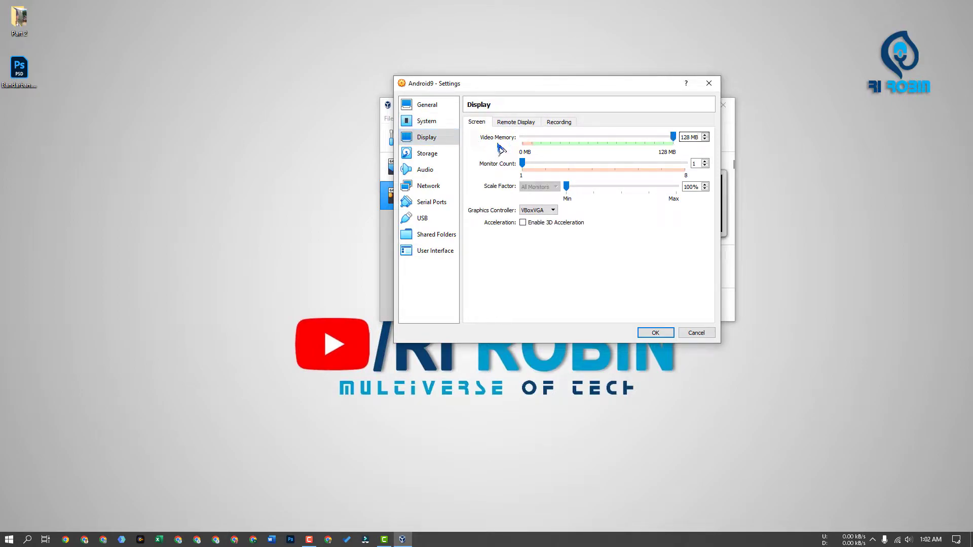
{"action": "left_click", "coordinate": [559, 122]}
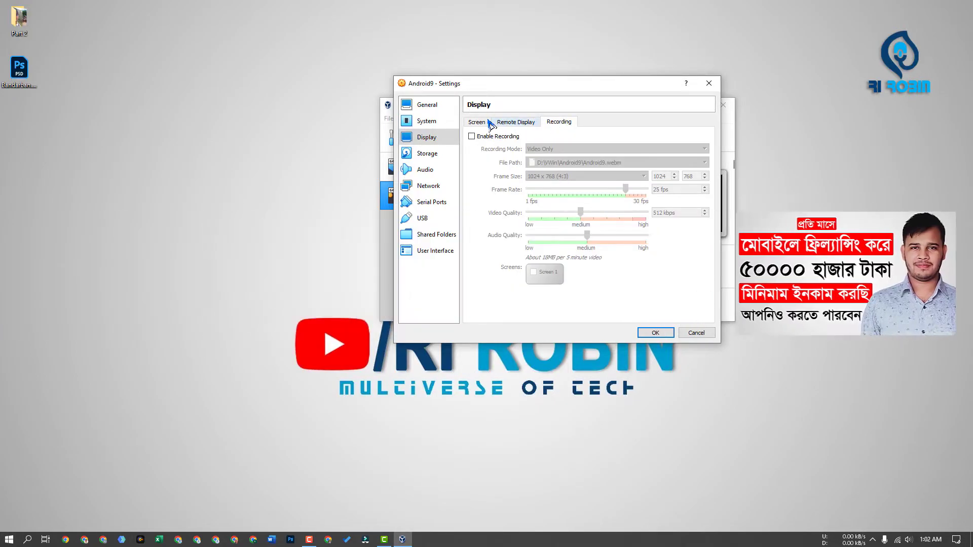
{"action": "left_click", "coordinate": [476, 123]}
Step: Load android-x86_64-9.0-r2.iso from the Downloads folder into the machine's empty optical drive
{"action": "left_click", "coordinate": [427, 157]}
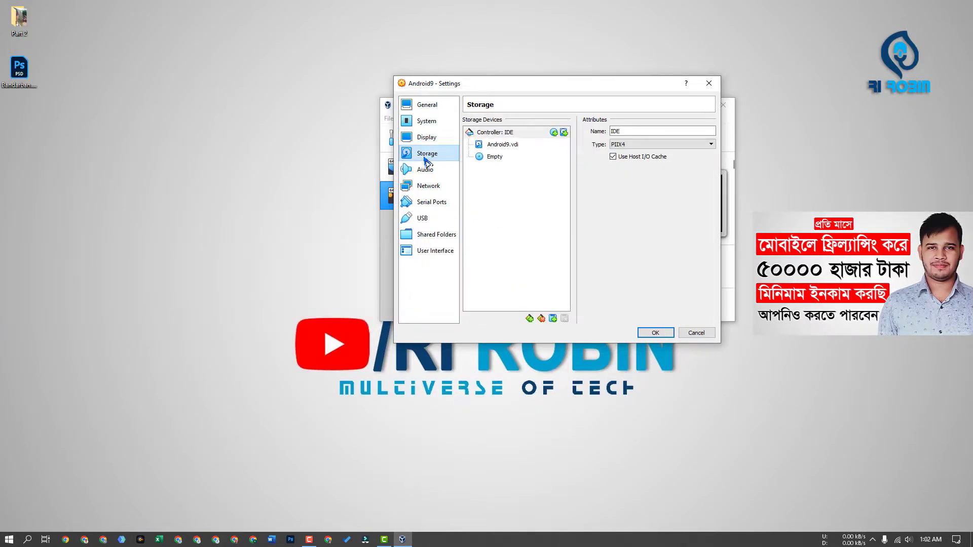
{"action": "left_click", "coordinate": [496, 159]}
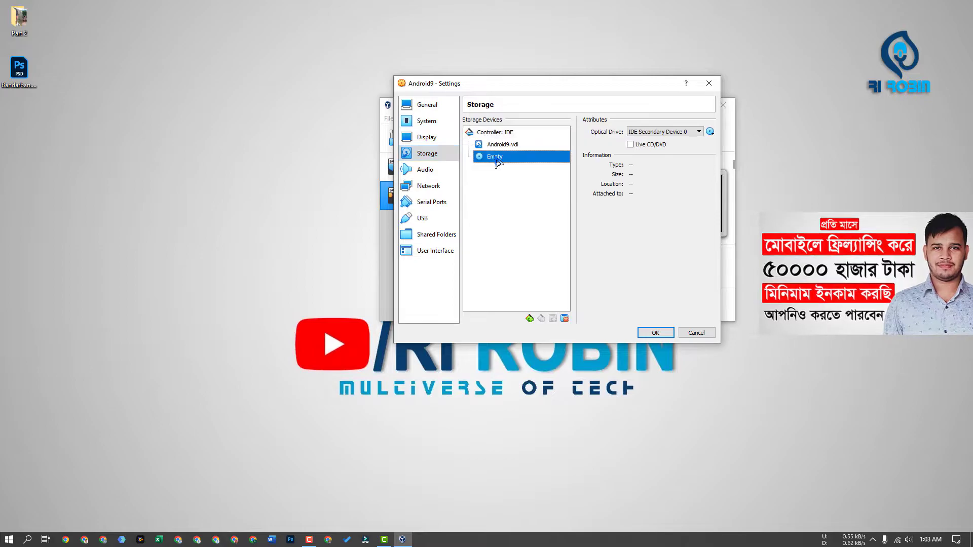
{"action": "left_click", "coordinate": [710, 132]}
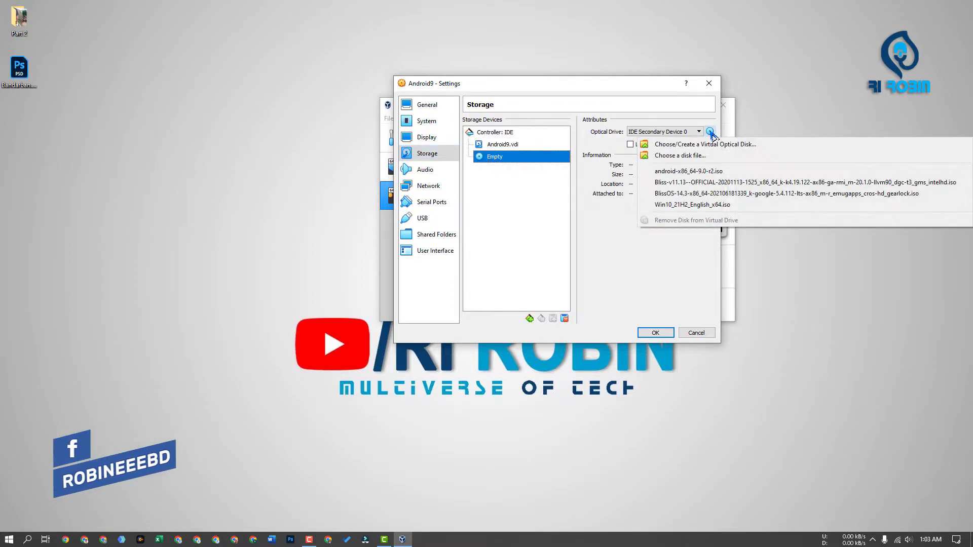
{"action": "left_click", "coordinate": [676, 157]}
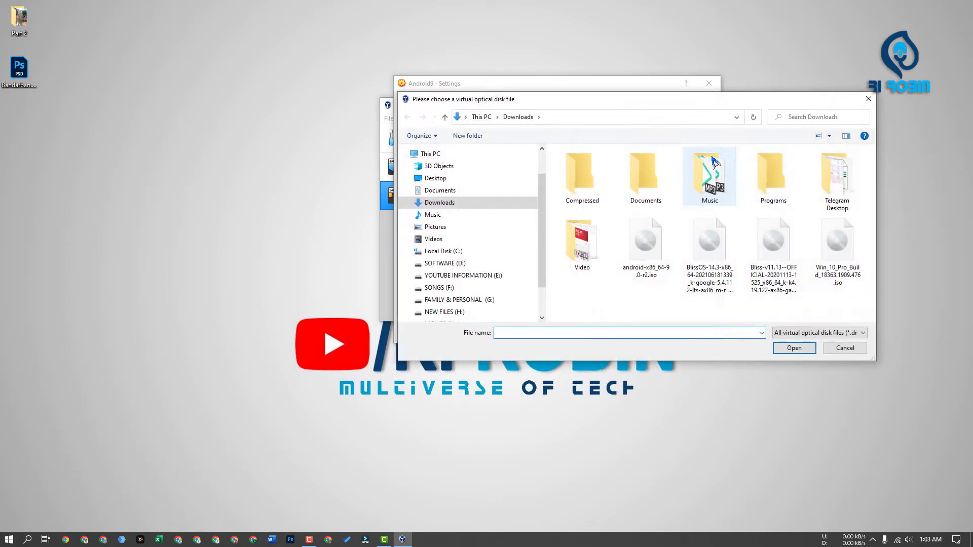
{"action": "left_click", "coordinate": [644, 253]}
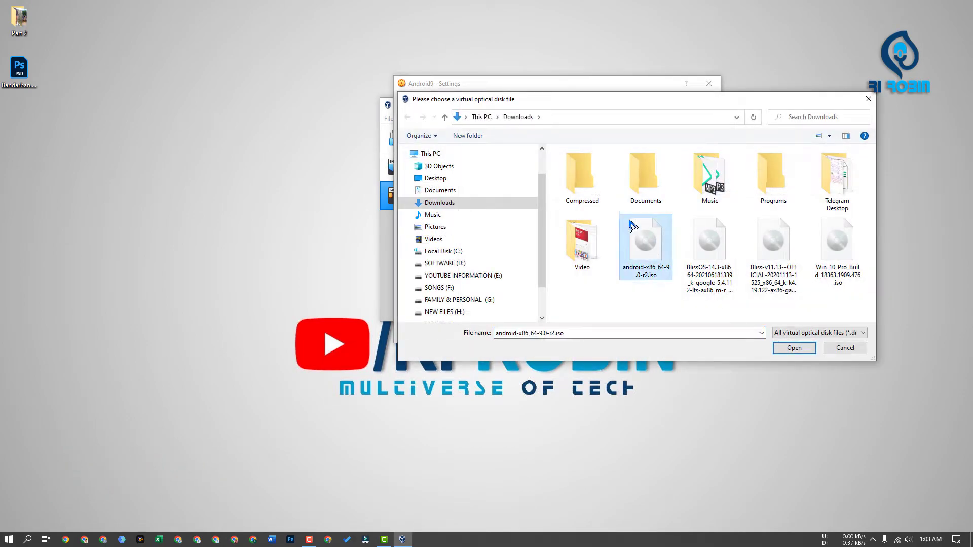
{"action": "double_click", "coordinate": [644, 254]}
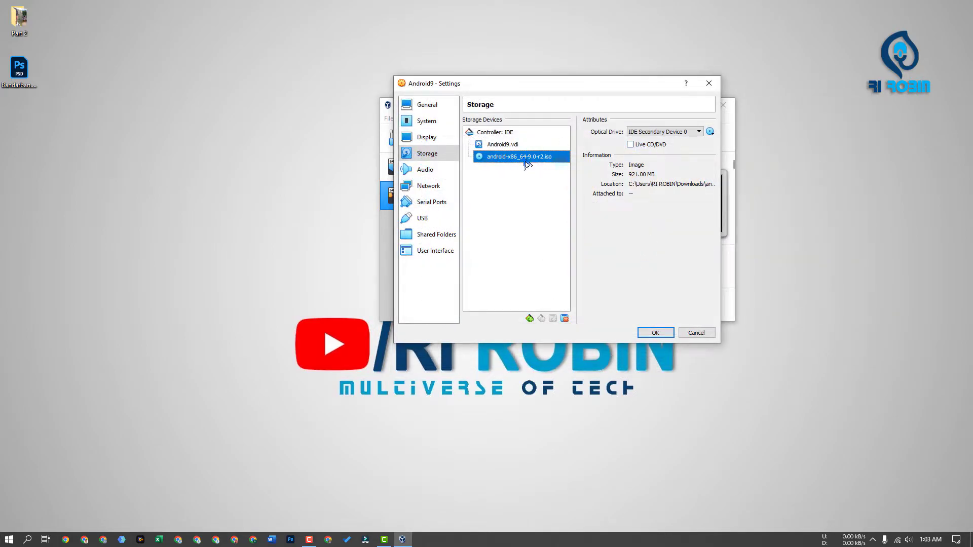
Step: Attach network Adapter 1 to Bridged Adapter and save the Android9 machine settings
{"action": "left_click", "coordinate": [430, 186]}
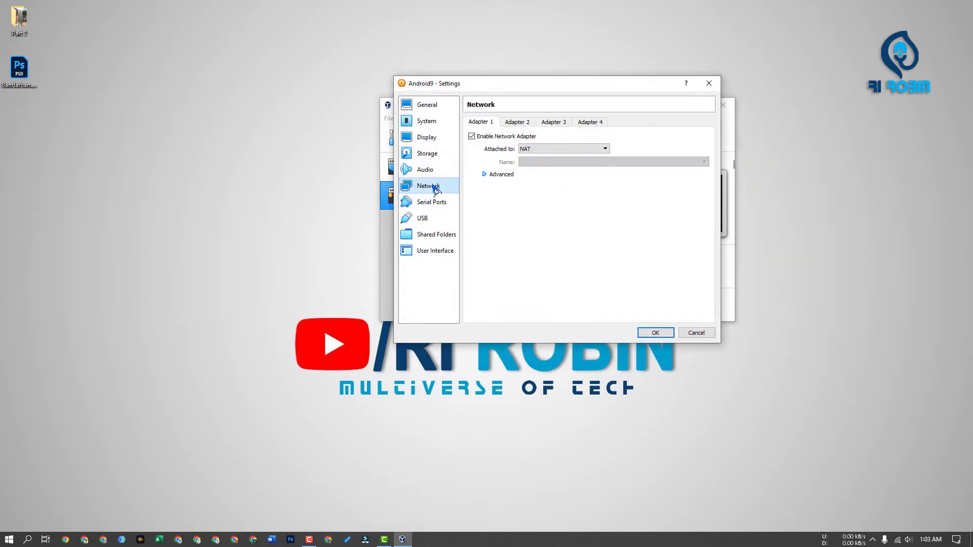
{"action": "left_click", "coordinate": [542, 149]}
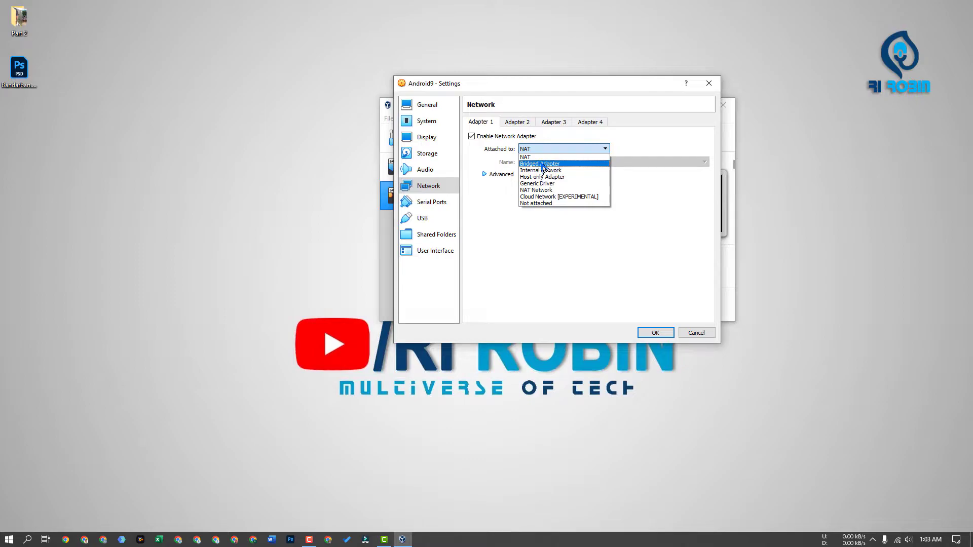
{"action": "left_click", "coordinate": [543, 164]}
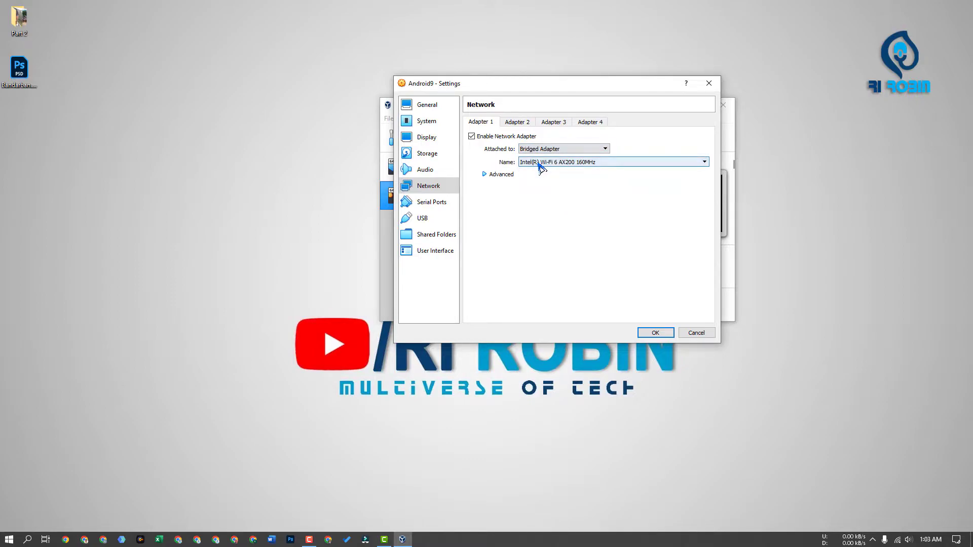
{"action": "left_click", "coordinate": [431, 108]}
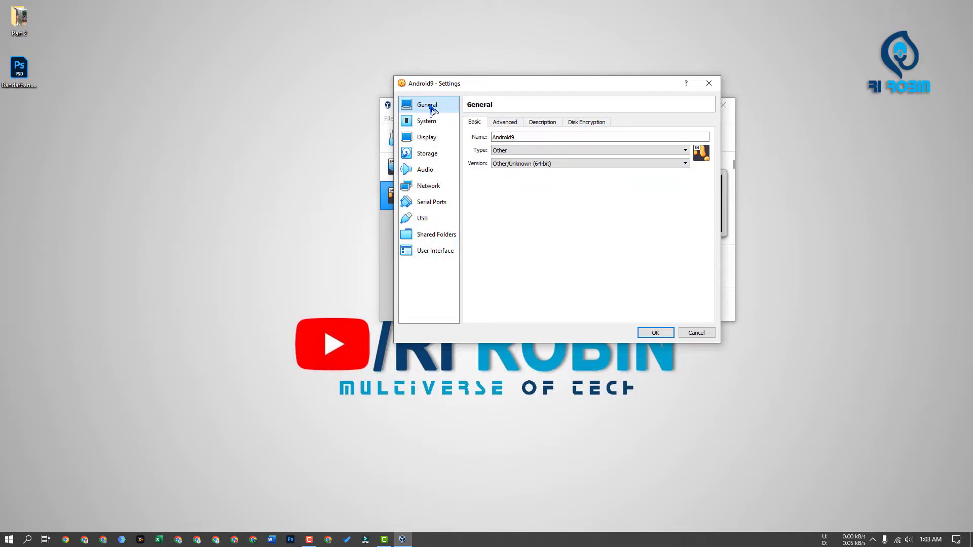
{"action": "left_click", "coordinate": [656, 333]}
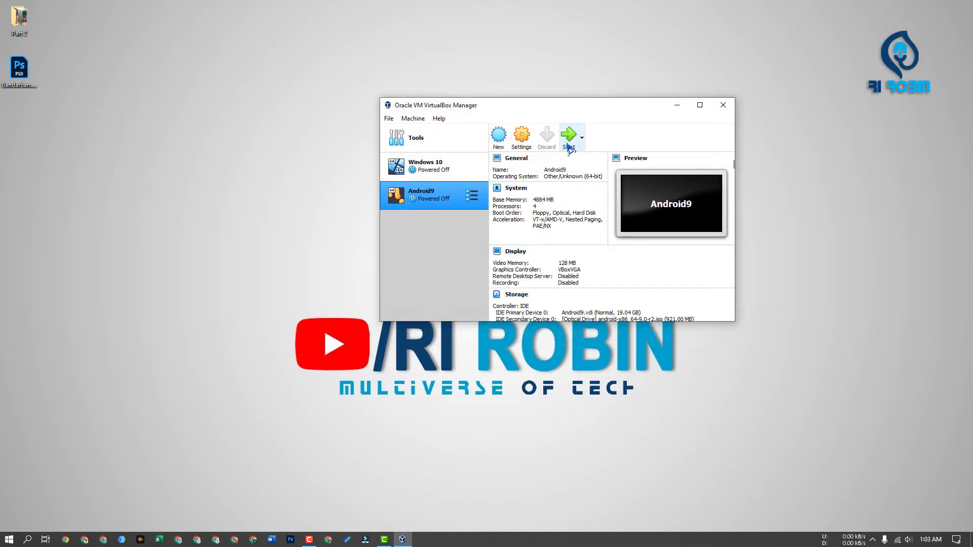
Step: Start the Android9 machine and choose to install Android-x86 to the hard disk
{"action": "left_click", "coordinate": [571, 140]}
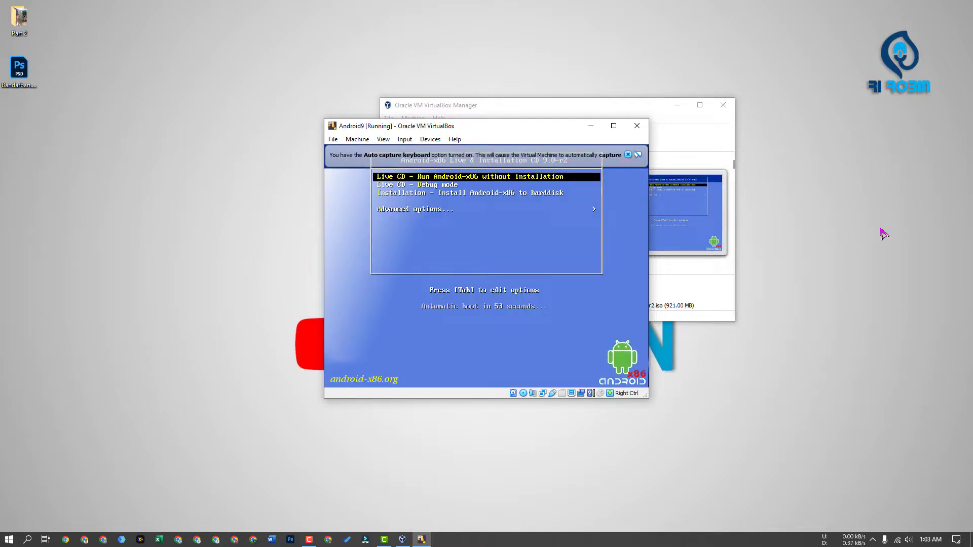
{"action": "key", "text": "Down"}
{"action": "key", "text": "Down"}
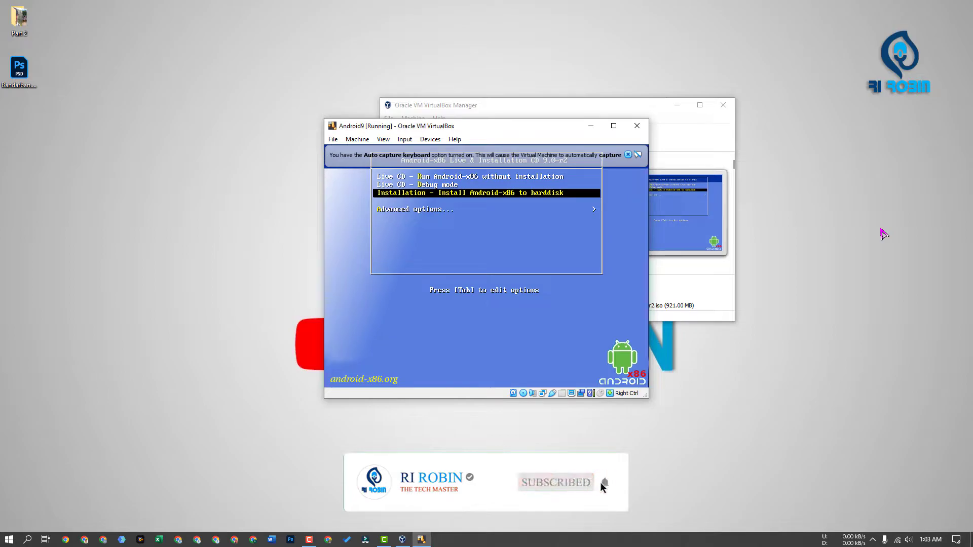
{"action": "key", "text": "Return"}
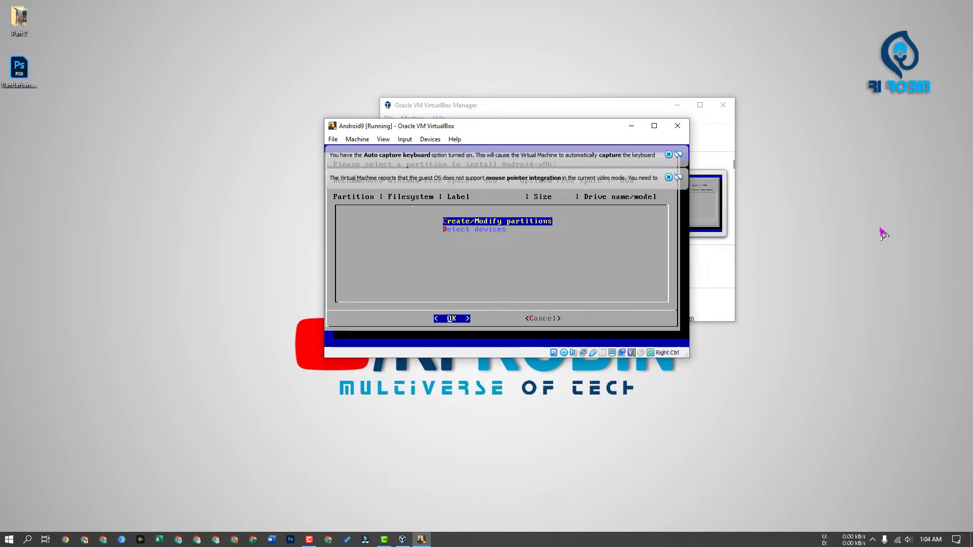
Step: Open the partition editor without using GPT and create a new primary partition spanning the whole free space
{"action": "key", "text": "Return"}
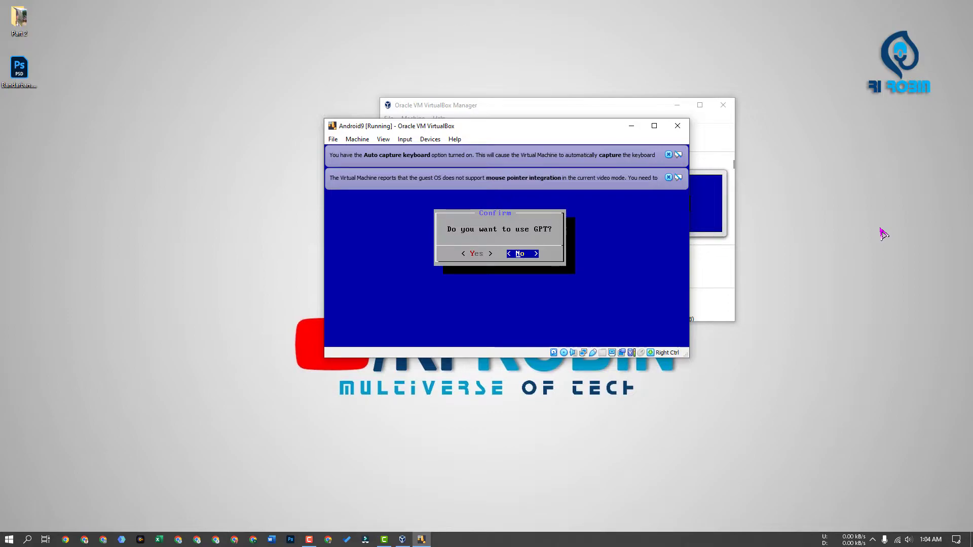
{"action": "key", "text": "Return"}
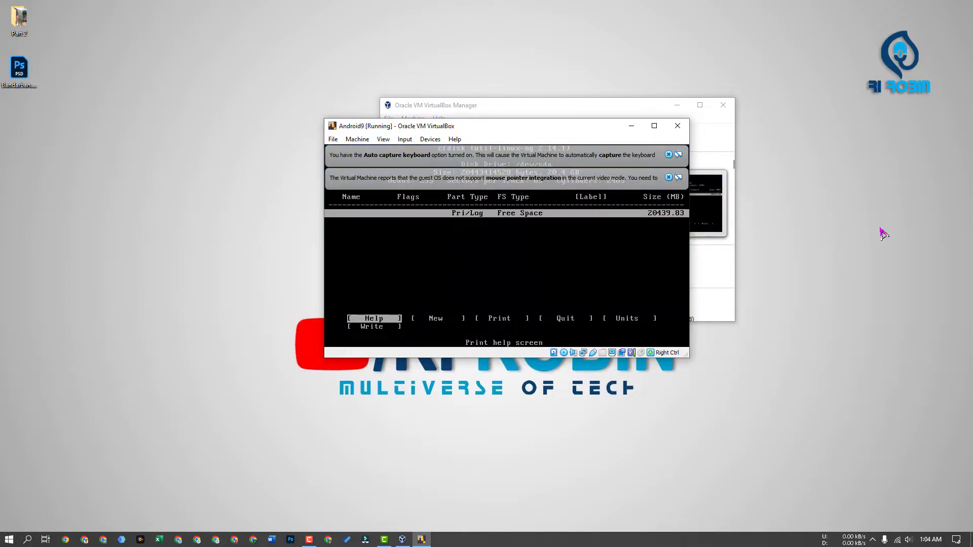
{"action": "key", "text": "Right"}
{"action": "key", "text": "Return"}
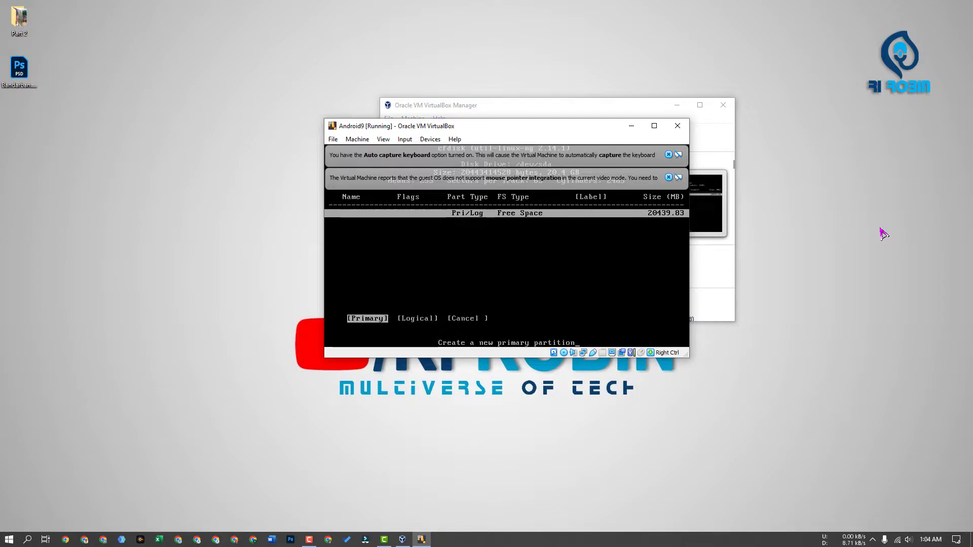
{"action": "key", "text": "Return"}
{"action": "key", "text": "Return"}
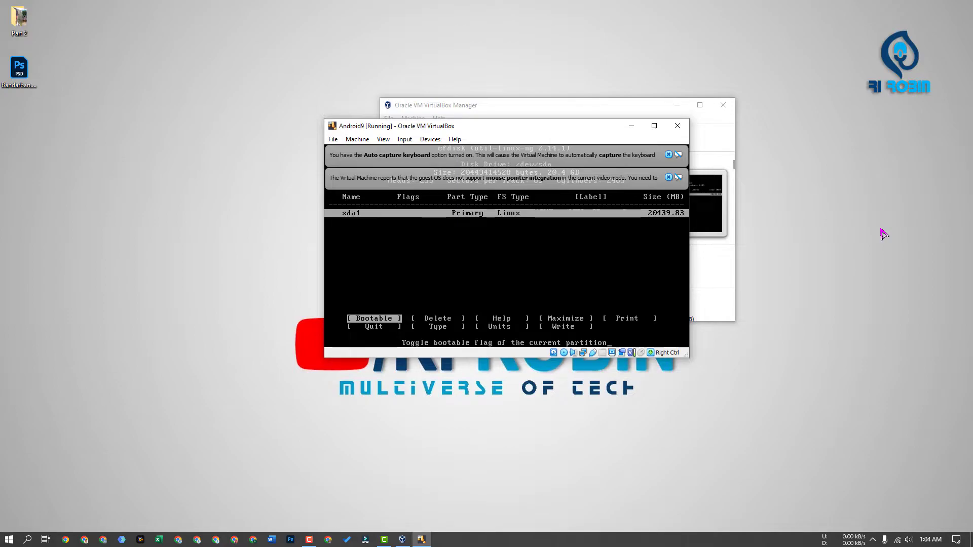
Step: Write the partition table to disk, confirming with yes
{"action": "key", "text": "Left"}
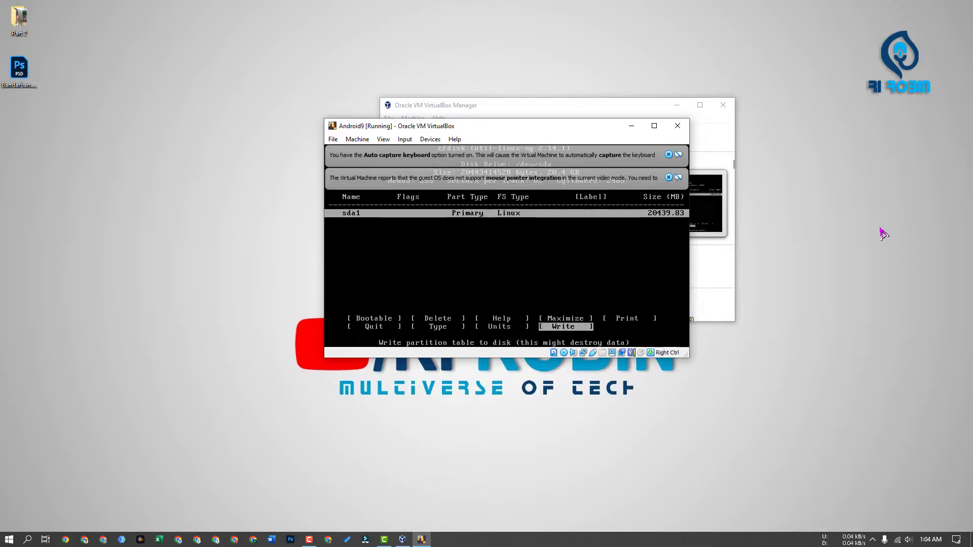
{"action": "key", "text": "Right"}
{"action": "key", "text": "Right"}
{"action": "key", "text": "Right"}
{"action": "key", "text": "Right"}
{"action": "key", "text": "Right"}
{"action": "key", "text": "Right"}
{"action": "key", "text": "Right"}
{"action": "key", "text": "Right"}
{"action": "key", "text": "Right"}
{"action": "key", "text": "Return"}
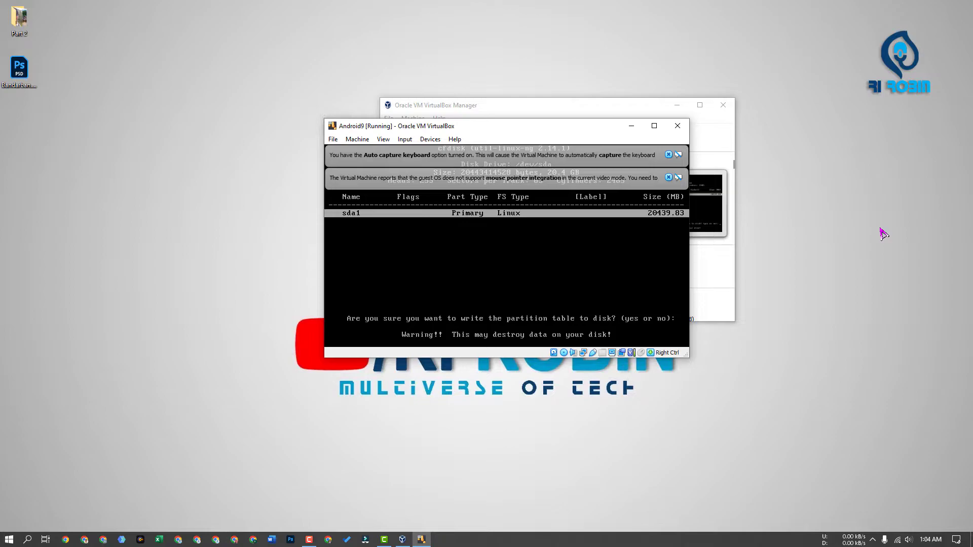
{"action": "type", "text": "yes"}
{"action": "key", "text": "Return"}
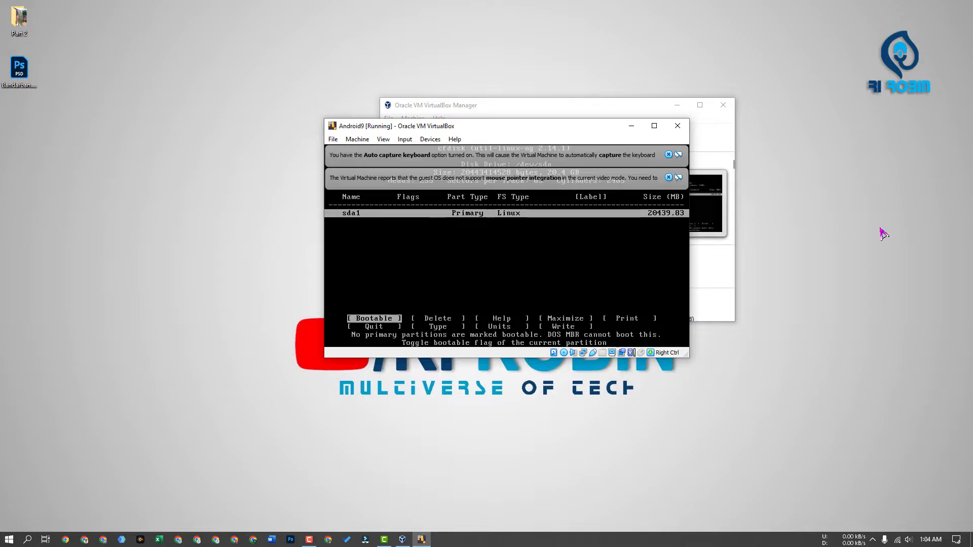
Step: Quit the partition editor to return to the installer's partition selection
{"action": "key", "text": "Right"}
{"action": "key", "text": "Right"}
{"action": "key", "text": "Right"}
{"action": "key", "text": "Right"}
{"action": "key", "text": "Right"}
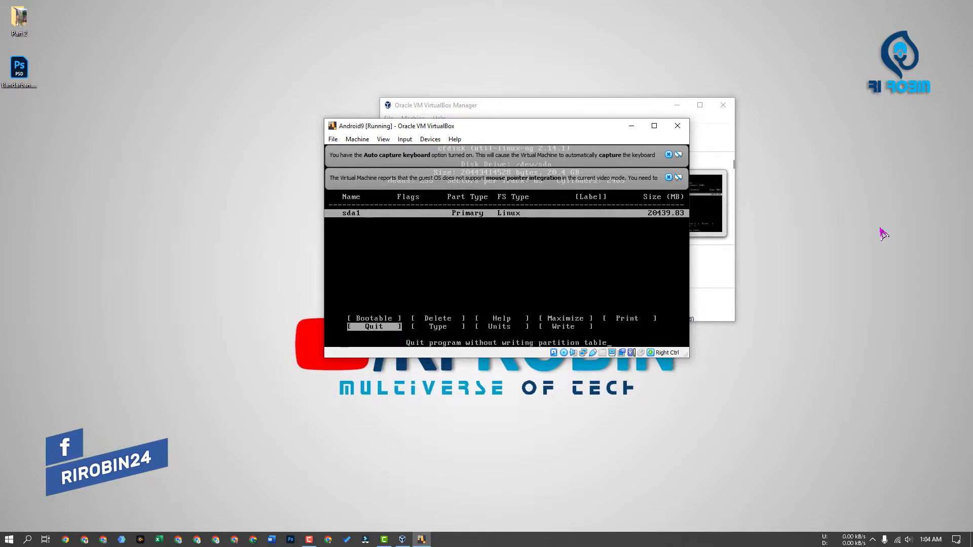
{"action": "key", "text": "Return"}
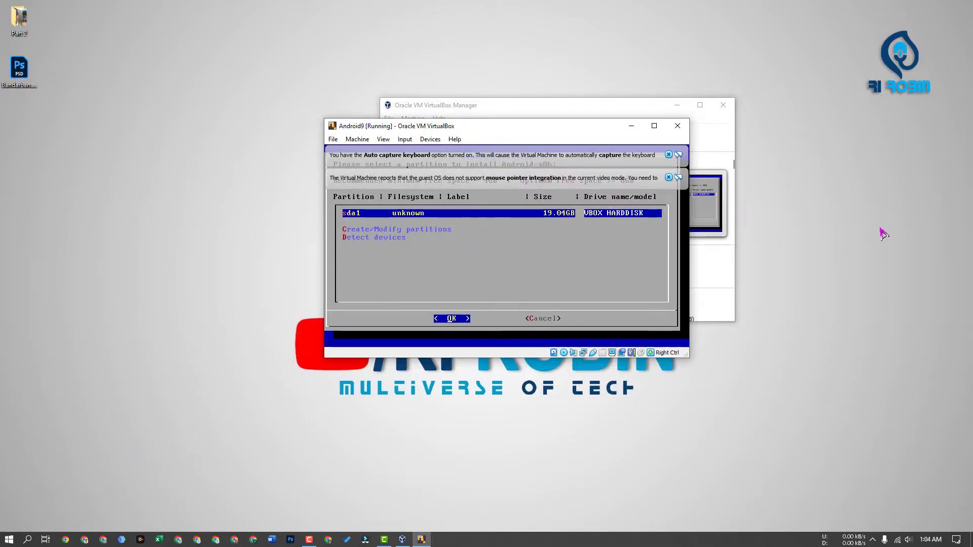
Step: Choose sda1 as the installation partition, format it as ext4, and agree to install the GRUB boot loader
{"action": "key", "text": "Return"}
{"action": "key", "text": "Down"}
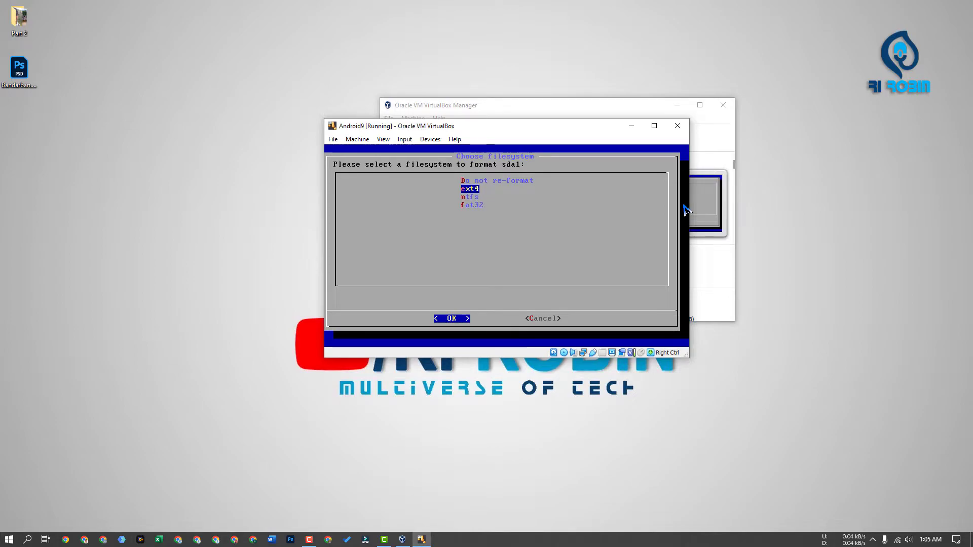
{"action": "key", "text": "Return"}
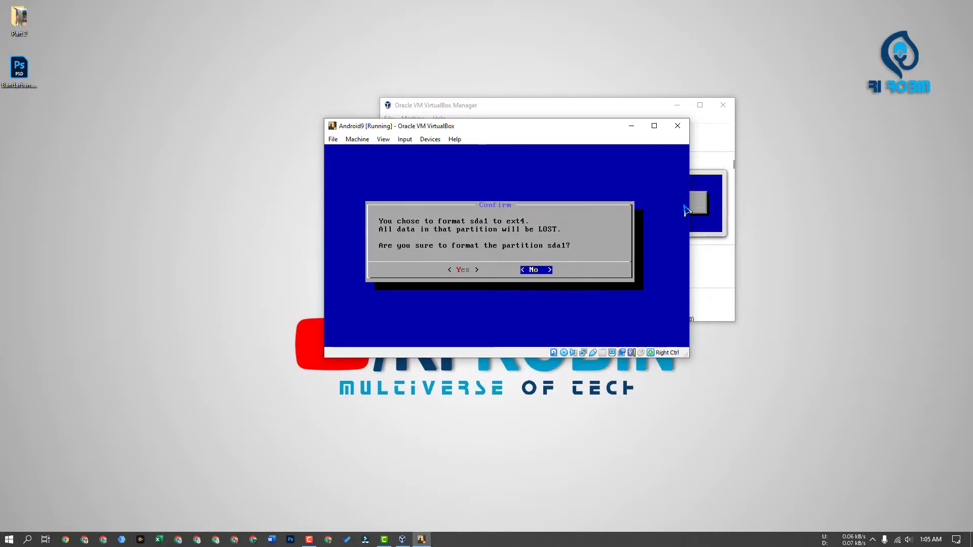
{"action": "key", "text": "Left"}
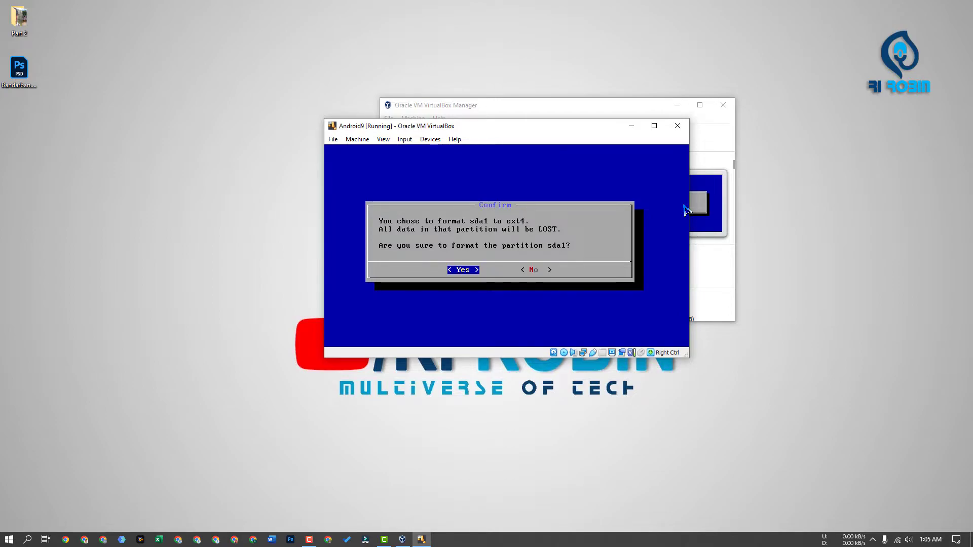
{"action": "key", "text": "Return"}
{"action": "key", "text": "Left"}
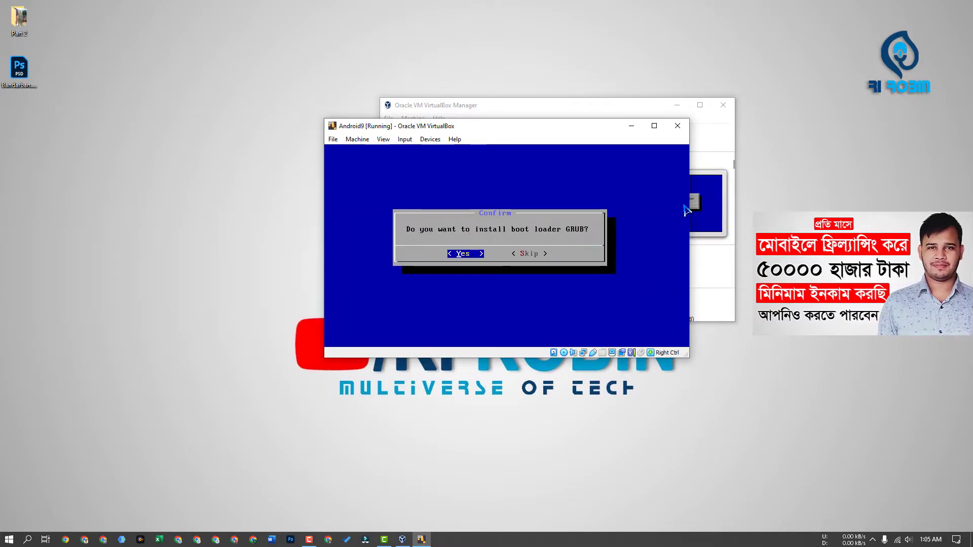
{"action": "key", "text": "Return"}
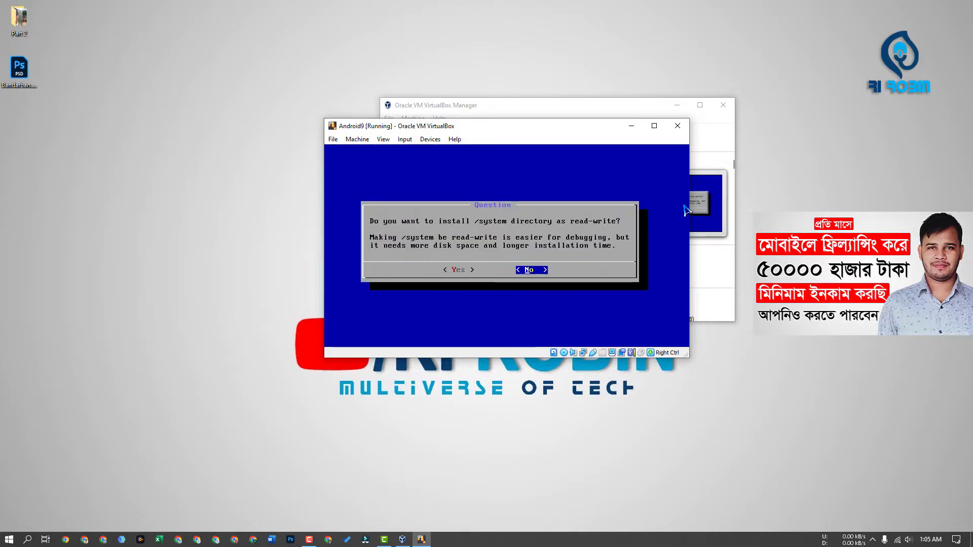
Step: Install the /system directory as read-write and run Android-x86 once the installation completes
{"action": "key", "text": "Left"}
{"action": "key", "text": "Return"}
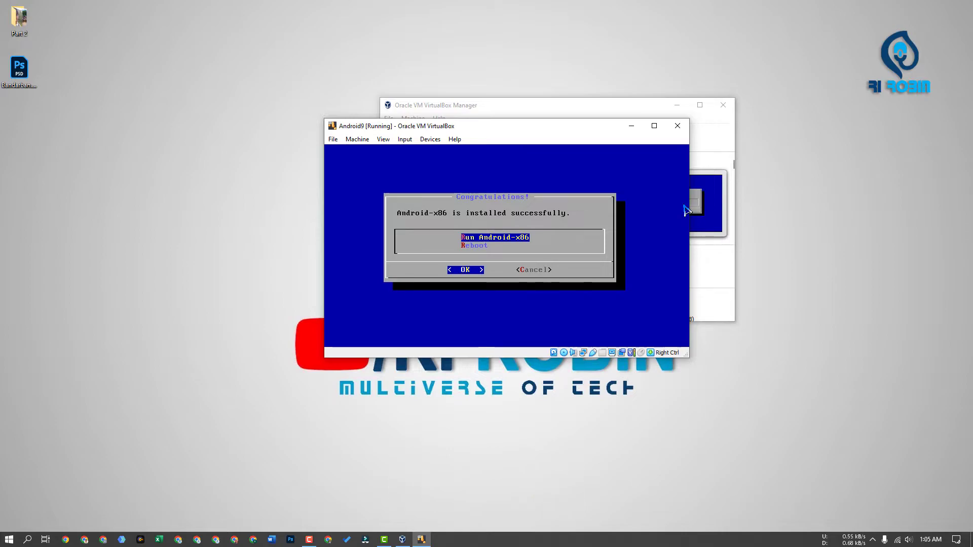
{"action": "key", "text": "Return"}
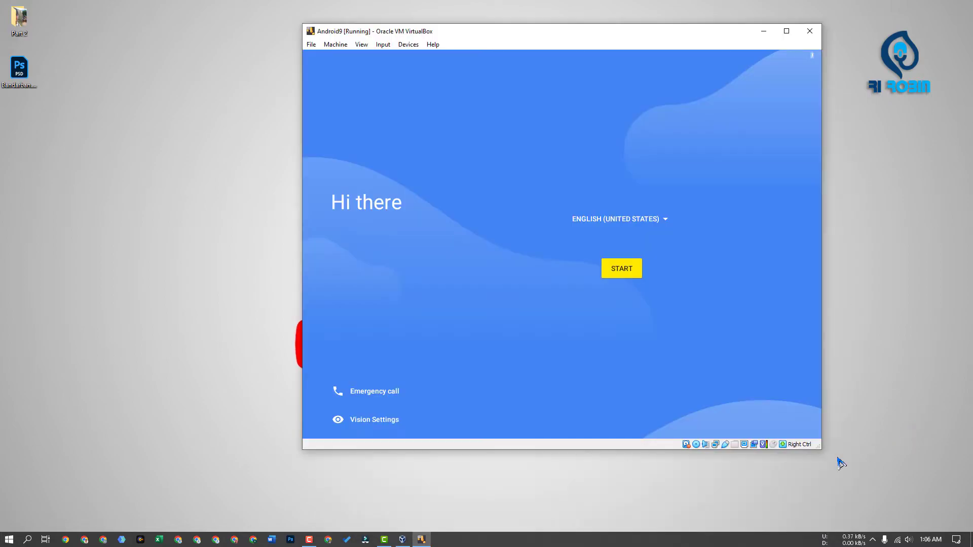
Step: Eject android-x86_64-9.0-r2.iso from the Android9 machine's virtual optical drive by forcing the unmount
{"action": "left_click", "coordinate": [697, 445]}
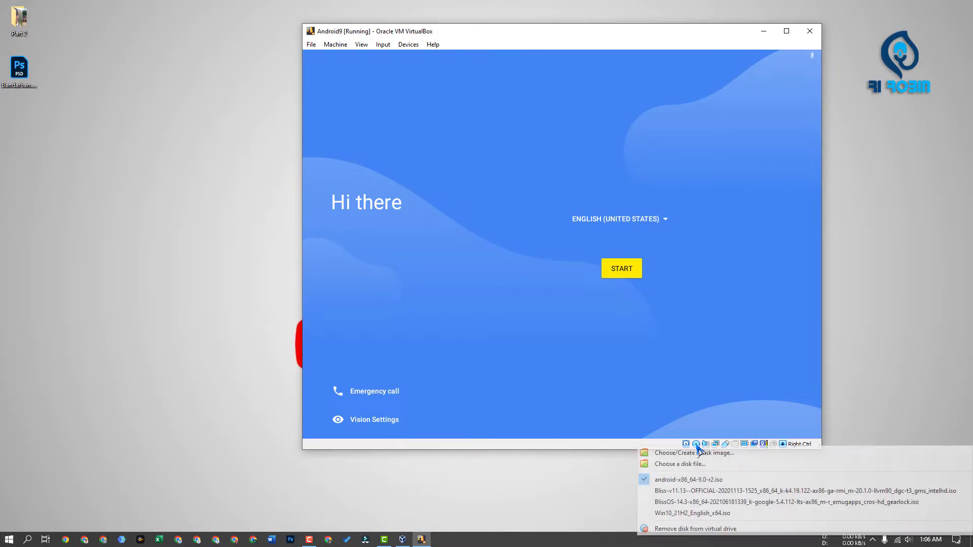
{"action": "left_click", "coordinate": [665, 482]}
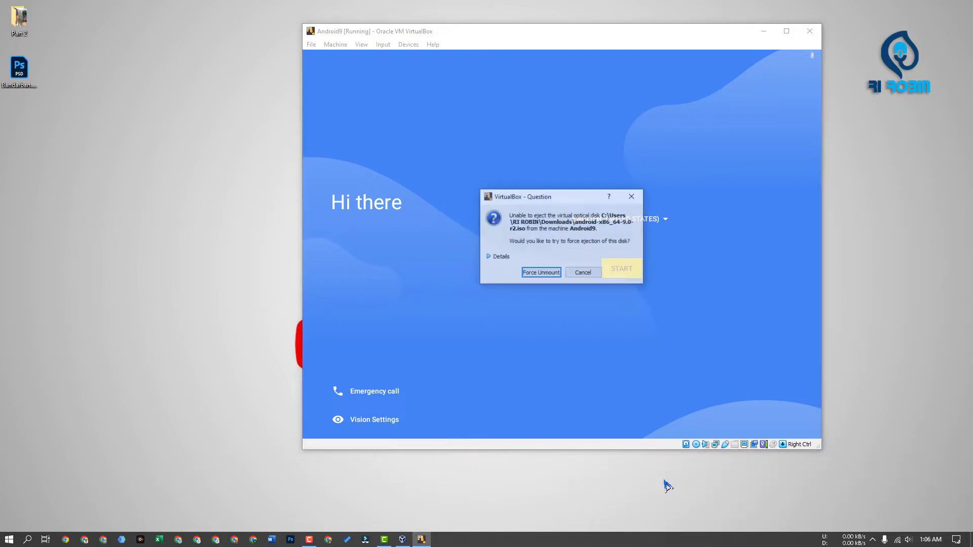
{"action": "left_click", "coordinate": [542, 273]}
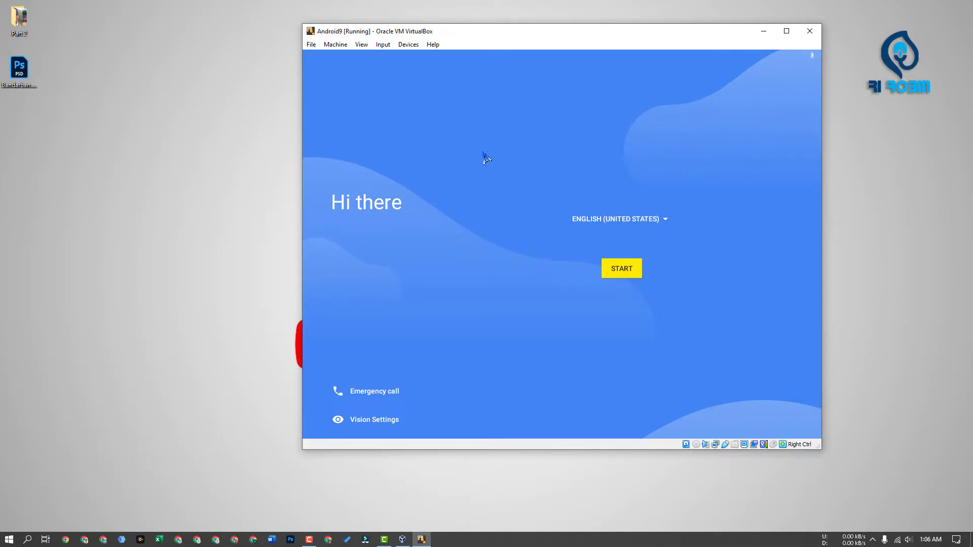
{"action": "left_click", "coordinate": [505, 256]}
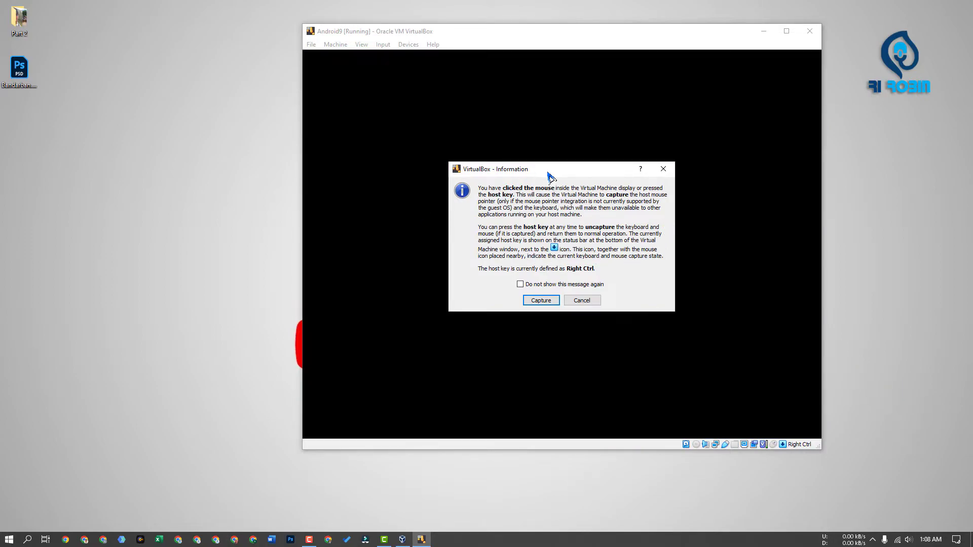
{"action": "left_click_drag", "start_coordinate": [548, 175], "coordinate": [583, 175]}
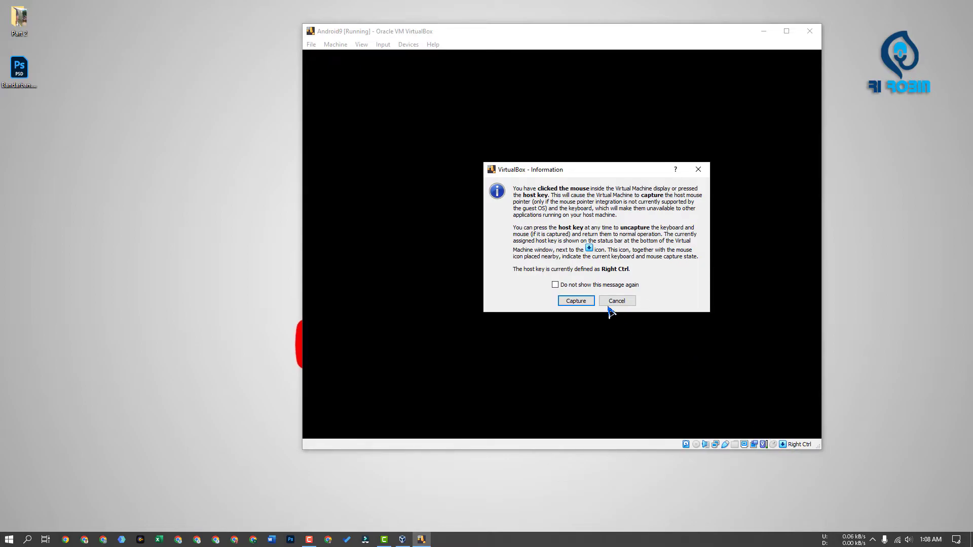
{"action": "left_click", "coordinate": [576, 300]}
{"action": "left_click_drag", "start_coordinate": [621, 38], "coordinate": [578, 51]}
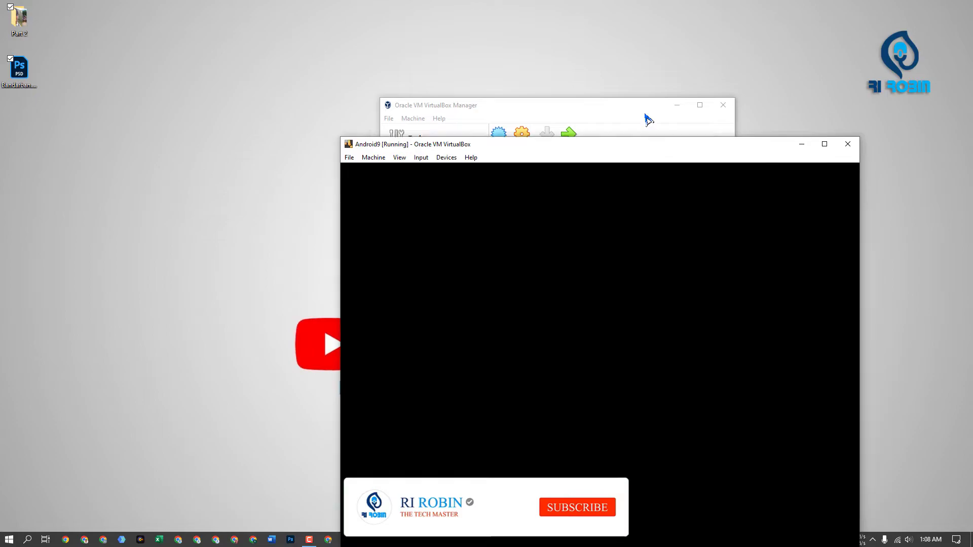
{"action": "left_click_drag", "start_coordinate": [670, 149], "coordinate": [624, 120]}
{"action": "left_click", "coordinate": [306, 132]}
Step: Close the Android9 virtual machine with the option to power off the machine
{"action": "left_click", "coordinate": [803, 117]}
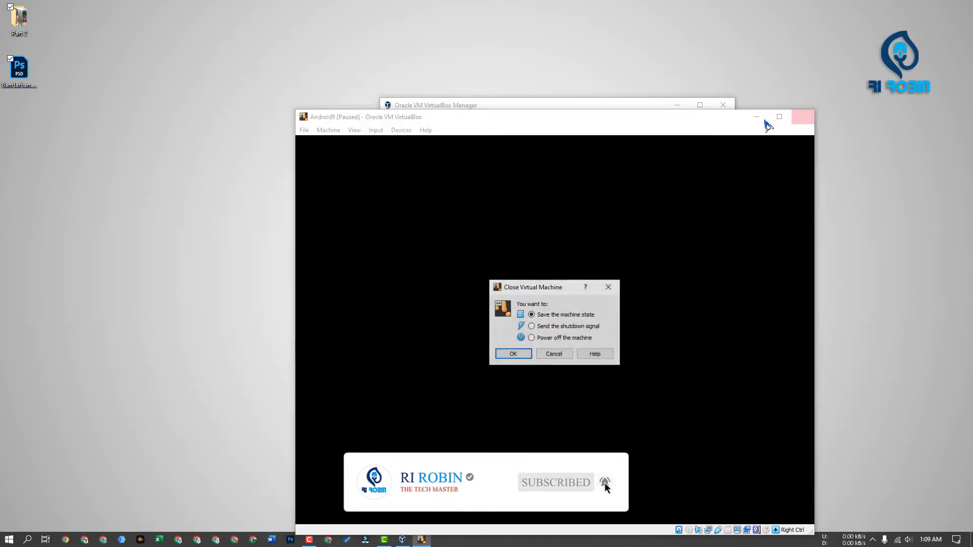
{"action": "left_click", "coordinate": [542, 341]}
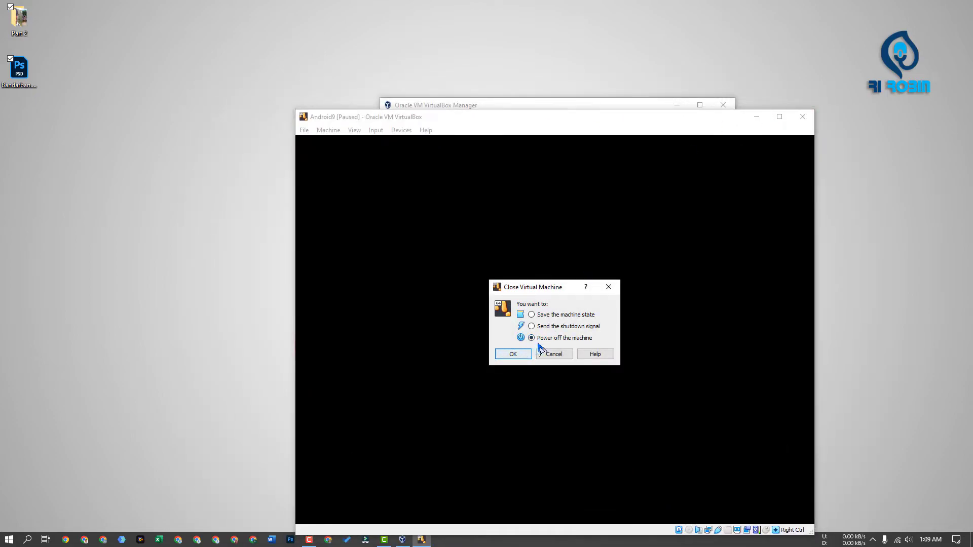
{"action": "left_click", "coordinate": [502, 355]}
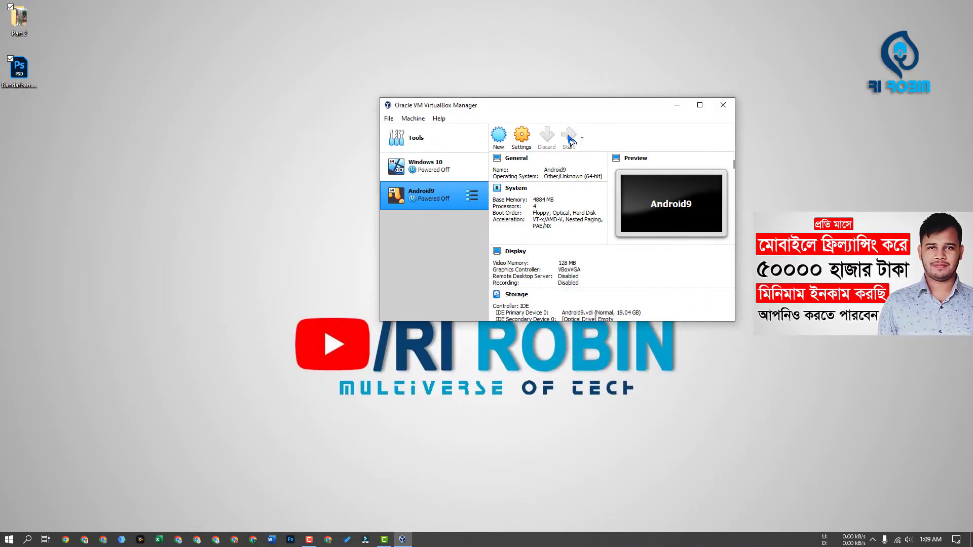
Step: Start the Android9 machine again and dismiss the mouse pointer integration notice
{"action": "left_click", "coordinate": [569, 136]}
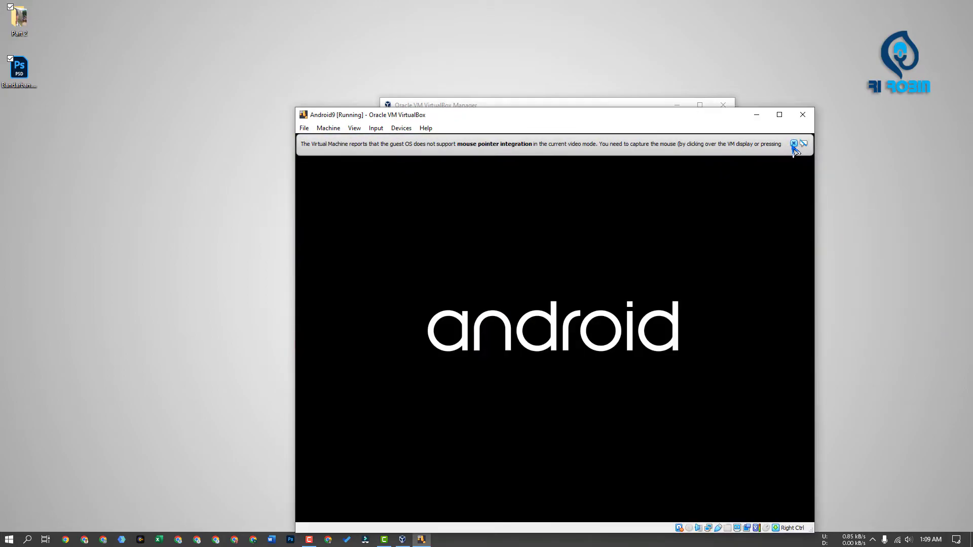
{"action": "left_click", "coordinate": [797, 146]}
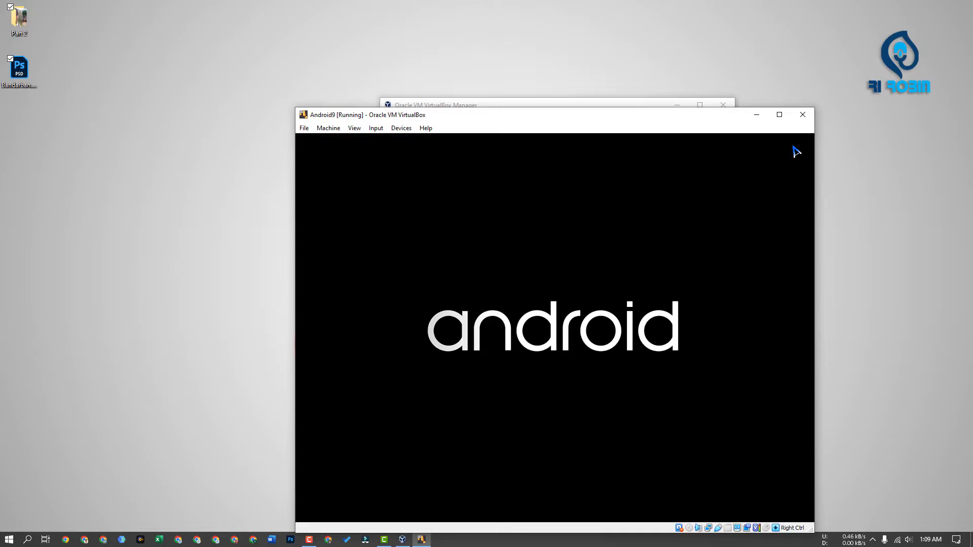
{"action": "left_click_drag", "start_coordinate": [646, 118], "coordinate": [639, 61]}
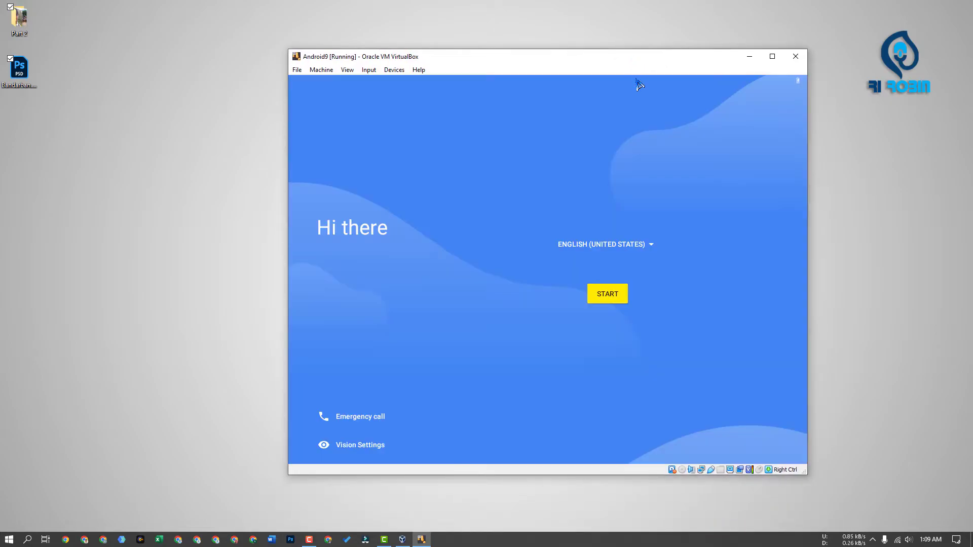
Step: Start the Android setup from the welcome screen, allowing the virtual machine to capture the mouse
{"action": "left_click", "coordinate": [611, 294]}
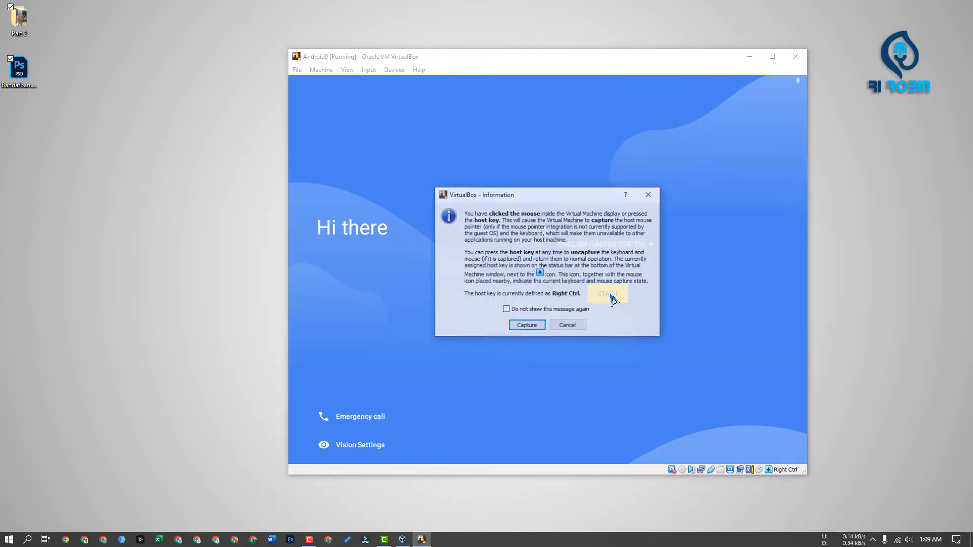
{"action": "left_click", "coordinate": [527, 323]}
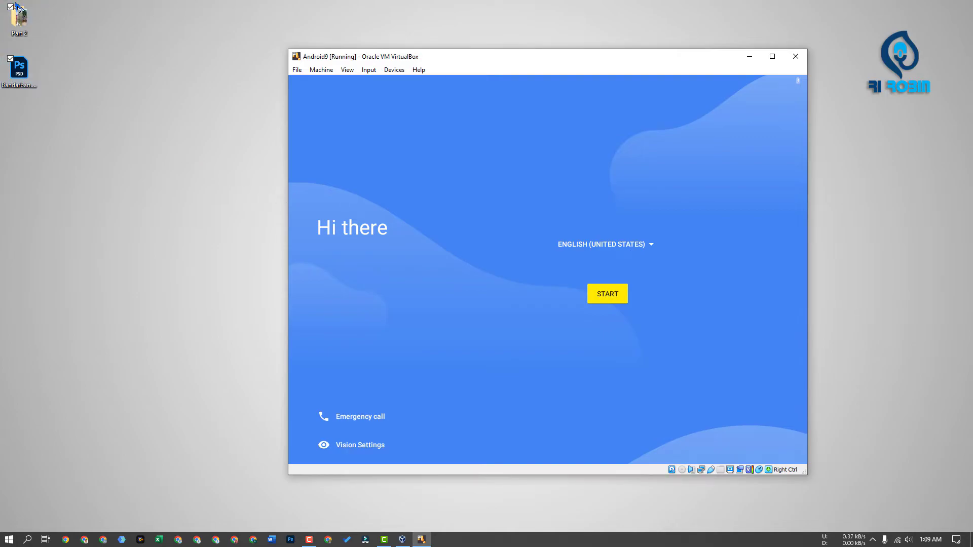
{"action": "left_click", "coordinate": [831, 500]}
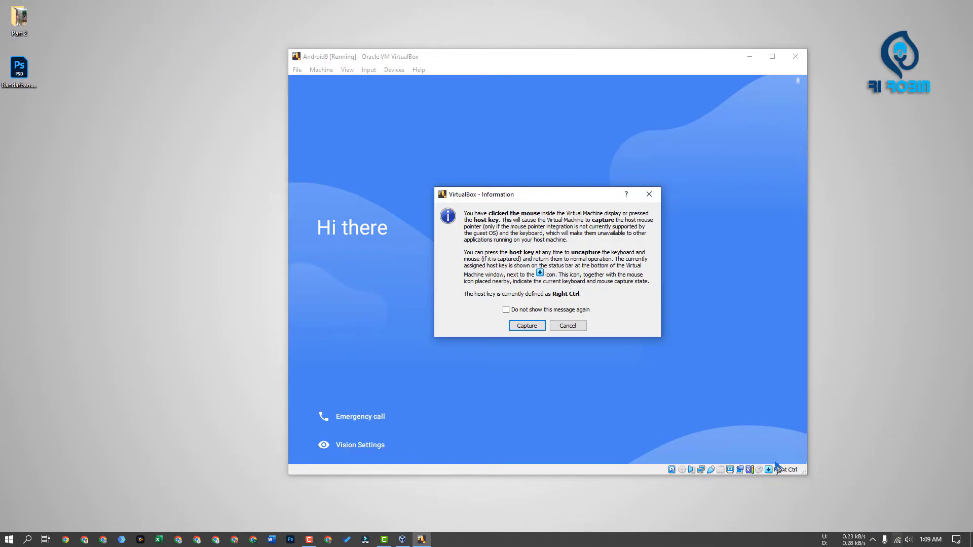
{"action": "left_click", "coordinate": [527, 326]}
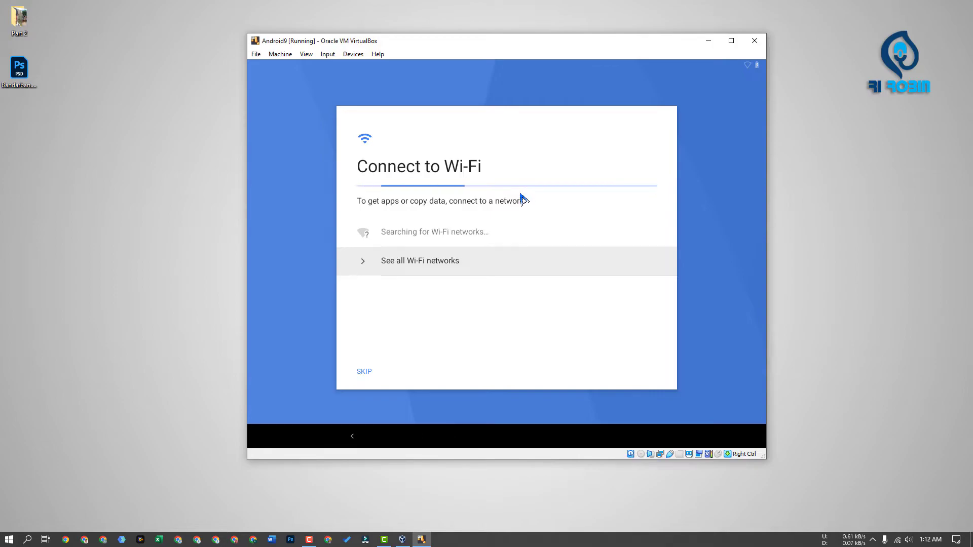
Step: Show all Wi-Fi networks in the Android setup and connect to VirtWifi
{"action": "left_click", "coordinate": [397, 227]}
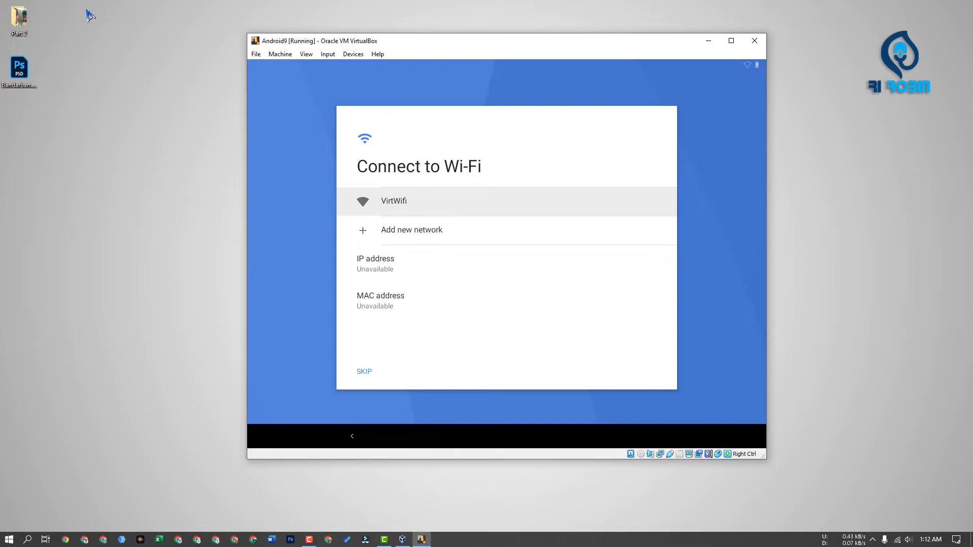
{"action": "key", "text": "Down"}
{"action": "key", "text": "Up"}
{"action": "key", "text": "Return"}
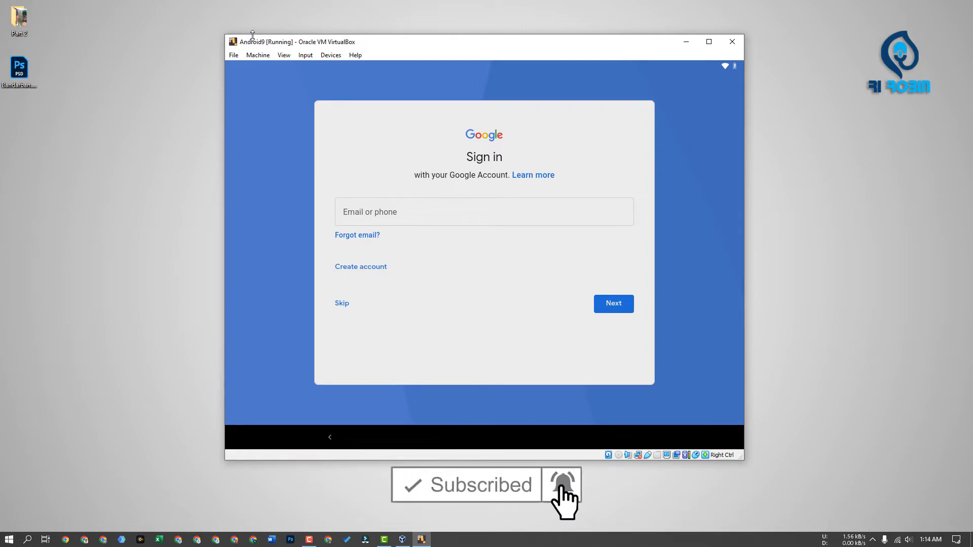
{"action": "left_click_drag", "start_coordinate": [292, 41], "coordinate": [337, 41]}
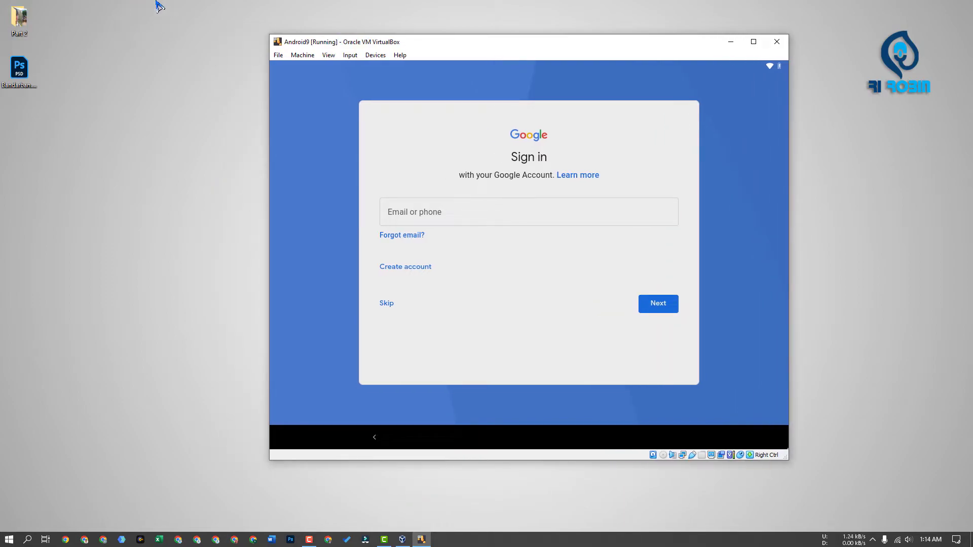
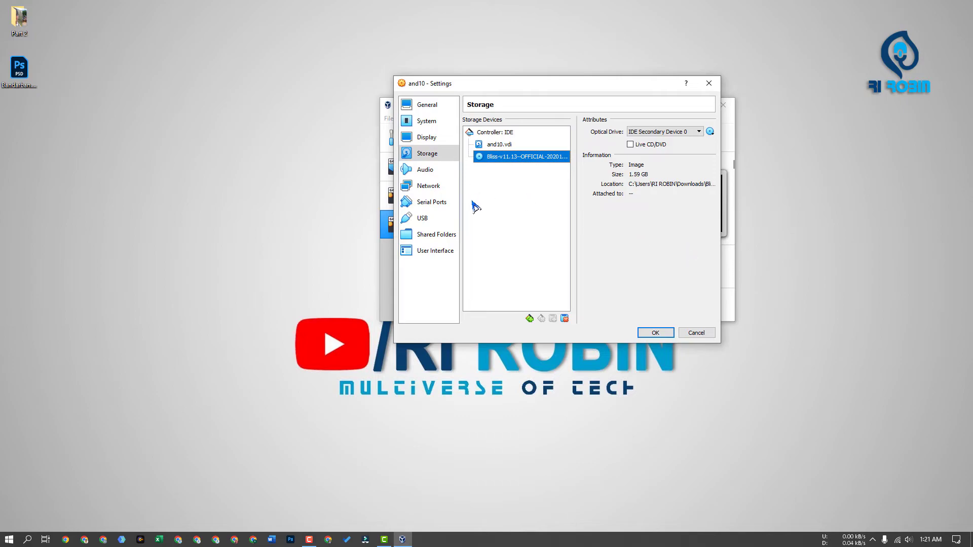
Step: Attach network adapter 1 of the and10 machine to Bridged Adapter and save the settings
{"action": "left_click", "coordinate": [428, 186]}
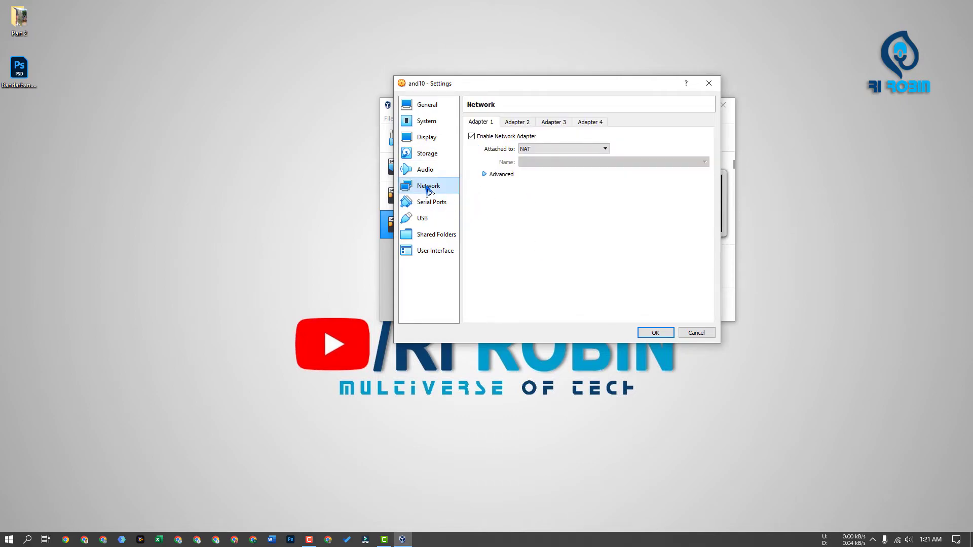
{"action": "left_click", "coordinate": [569, 148]}
{"action": "left_click", "coordinate": [549, 166]}
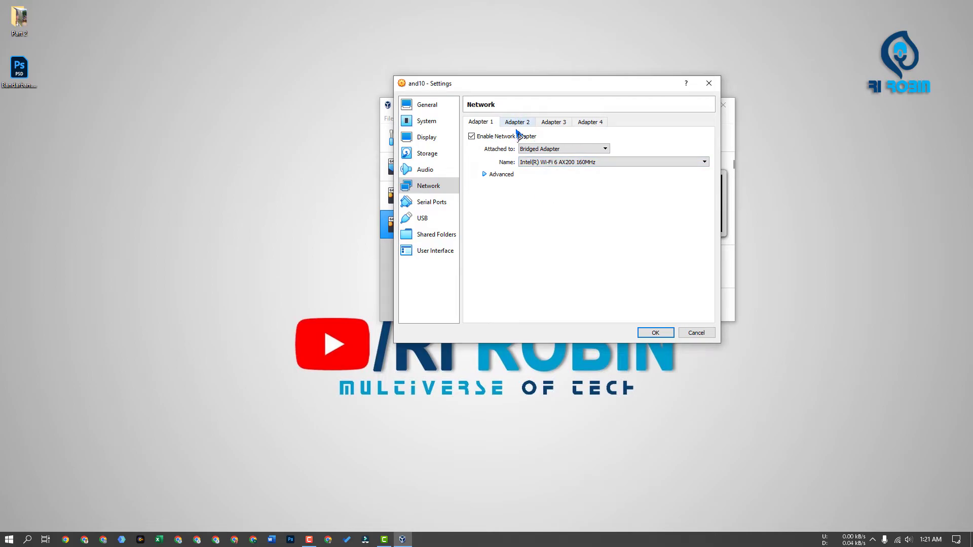
{"action": "left_click", "coordinate": [655, 333]}
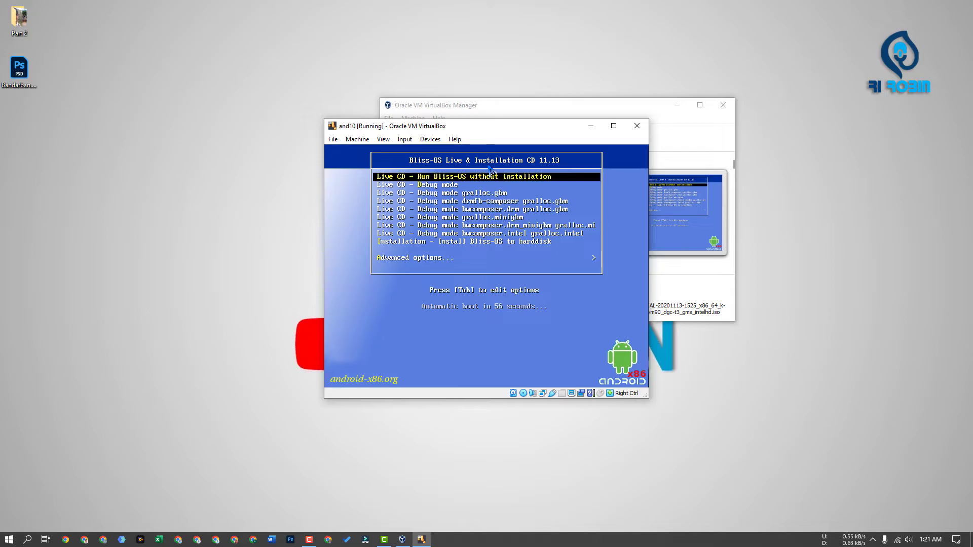
Step: Boot the Bliss-OS 11.13 disc with the option to install Bliss-OS to harddisk
{"action": "key", "text": "Down"}
{"action": "key", "text": "Down"}
{"action": "key", "text": "Down"}
{"action": "key", "text": "Down"}
{"action": "key", "text": "Down"}
{"action": "key", "text": "Down"}
{"action": "key", "text": "Down"}
{"action": "key", "text": "Down"}
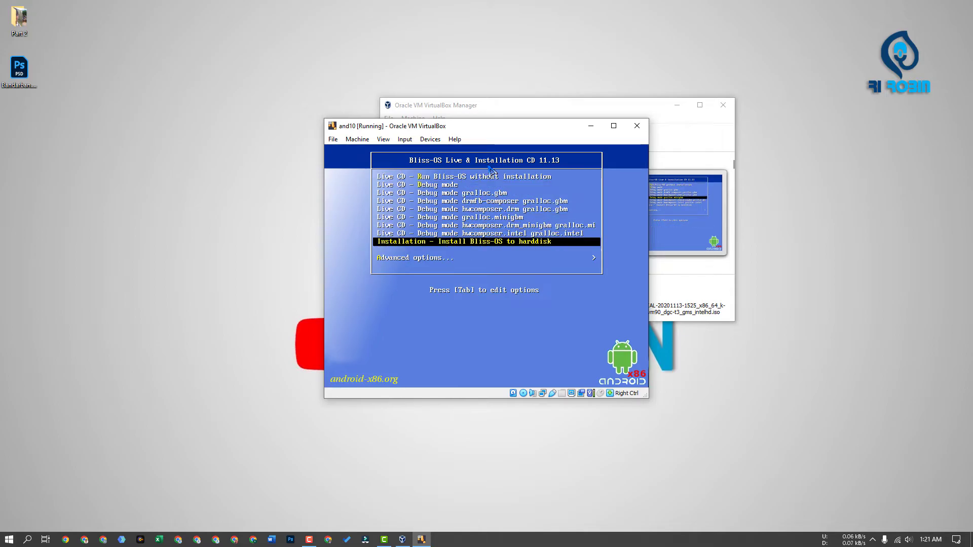
{"action": "key", "text": "Return"}
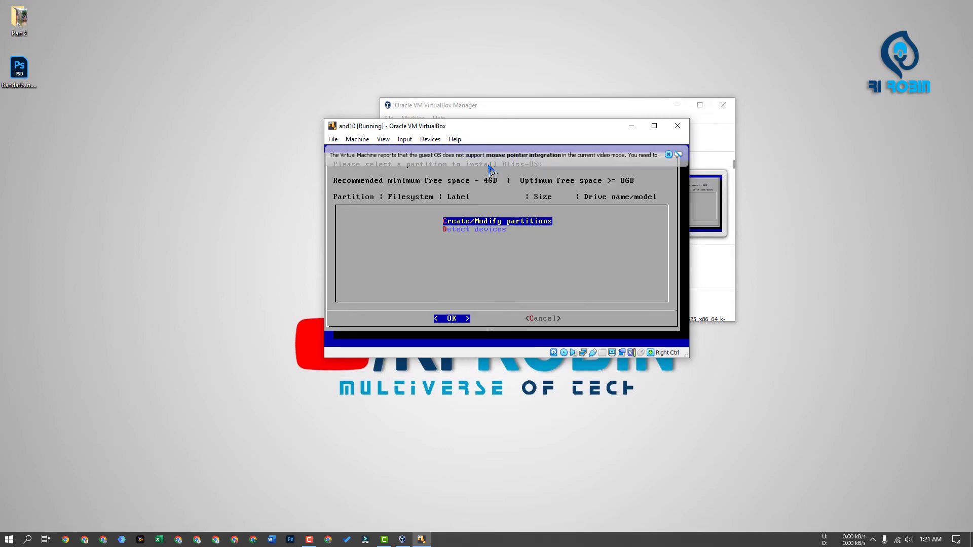
Step: Open the partition editor without using GPT and create a new primary partition of 19271.83 MB
{"action": "key", "text": "Return"}
{"action": "key", "text": "Return"}
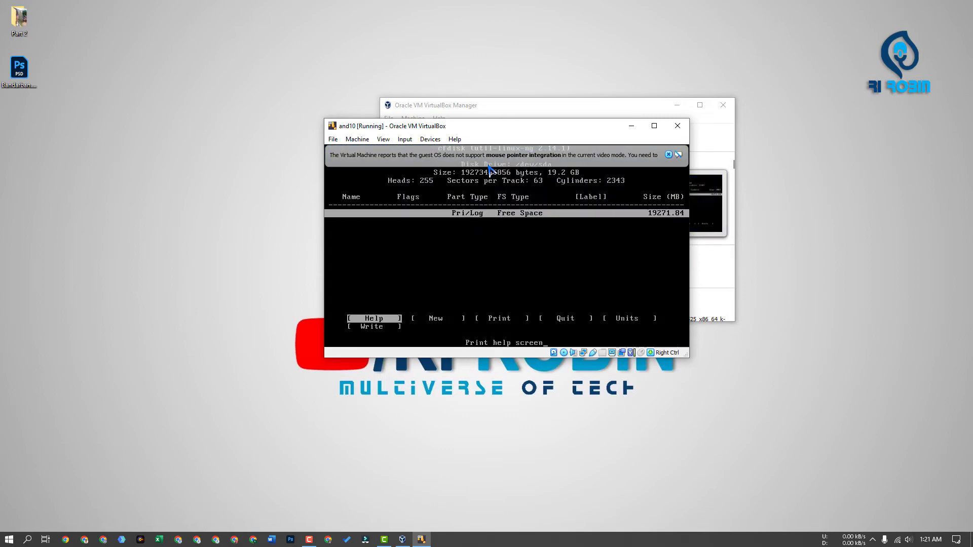
{"action": "key", "text": "Right"}
{"action": "key", "text": "Return"}
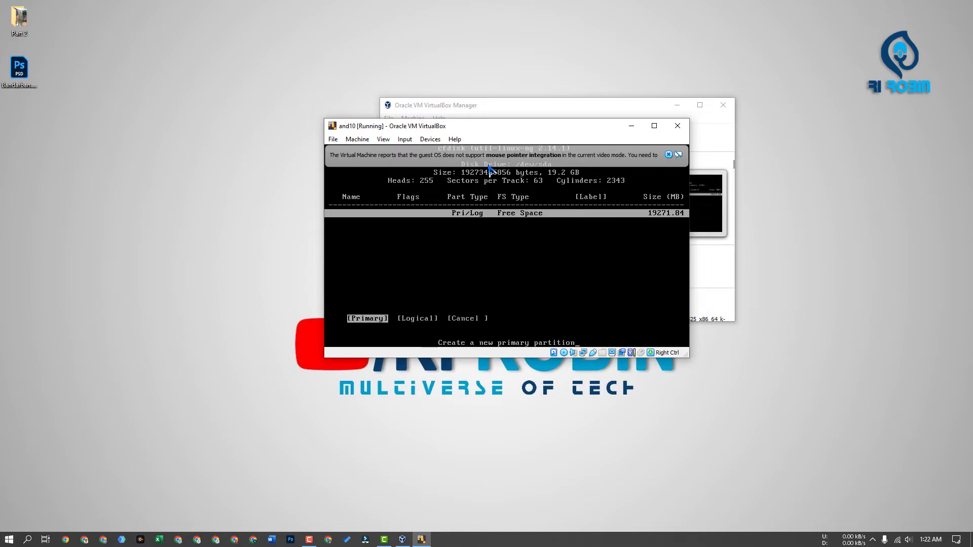
{"action": "key", "text": "Return"}
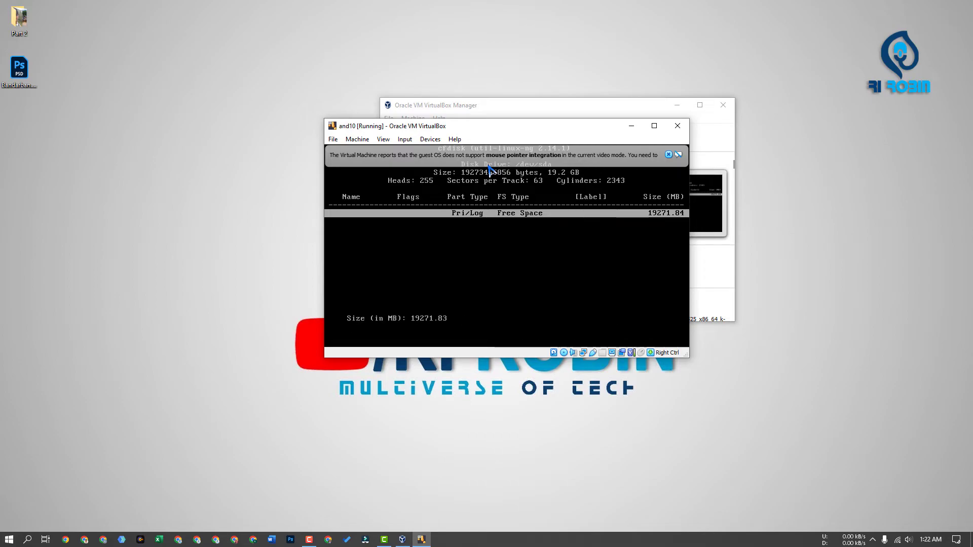
{"action": "key", "text": "Return"}
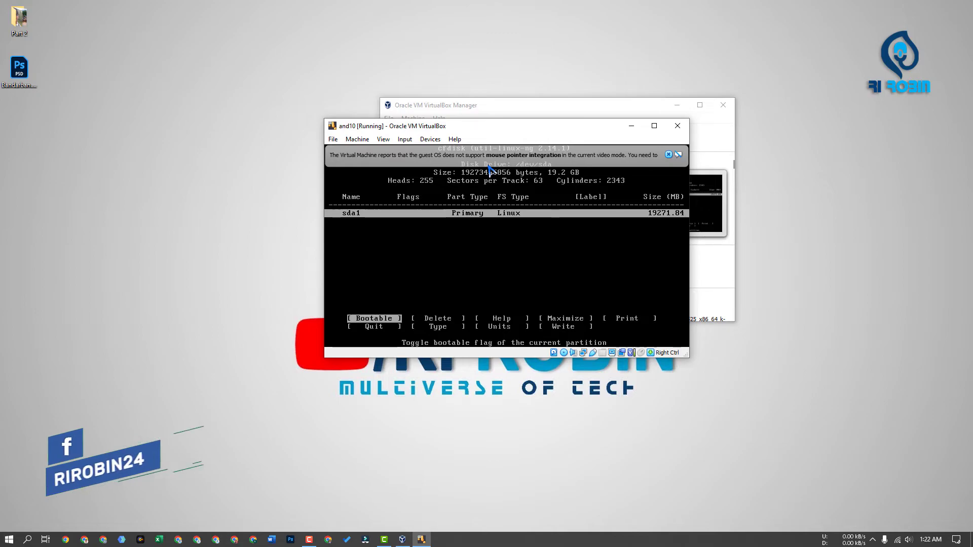
Step: Write the new sda1 partition table to disk, confirming with yes
{"action": "key", "text": "Right"}
{"action": "key", "text": "Right"}
{"action": "key", "text": "Right"}
{"action": "key", "text": "Right"}
{"action": "key", "text": "Right"}
{"action": "key", "text": "Right"}
{"action": "key", "text": "Right"}
{"action": "key", "text": "Right"}
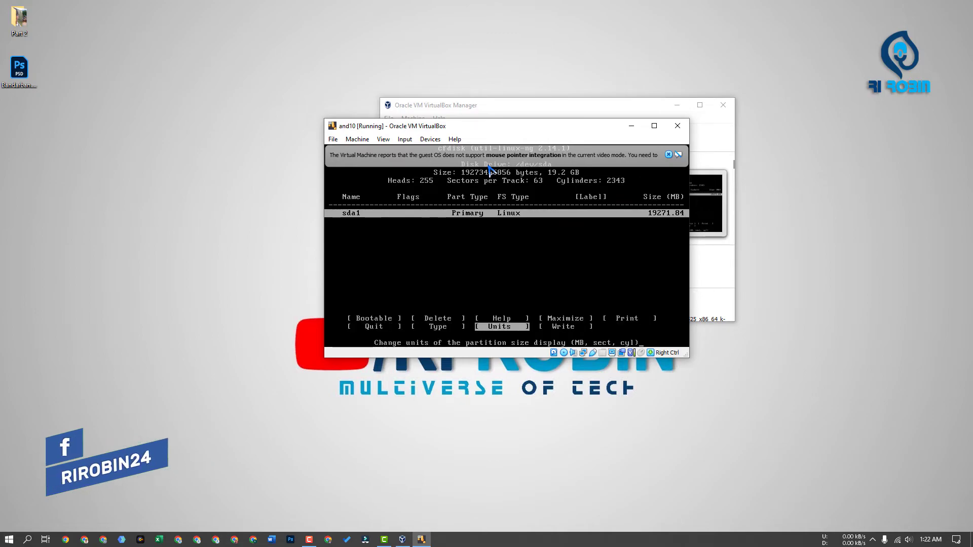
{"action": "key", "text": "Return"}
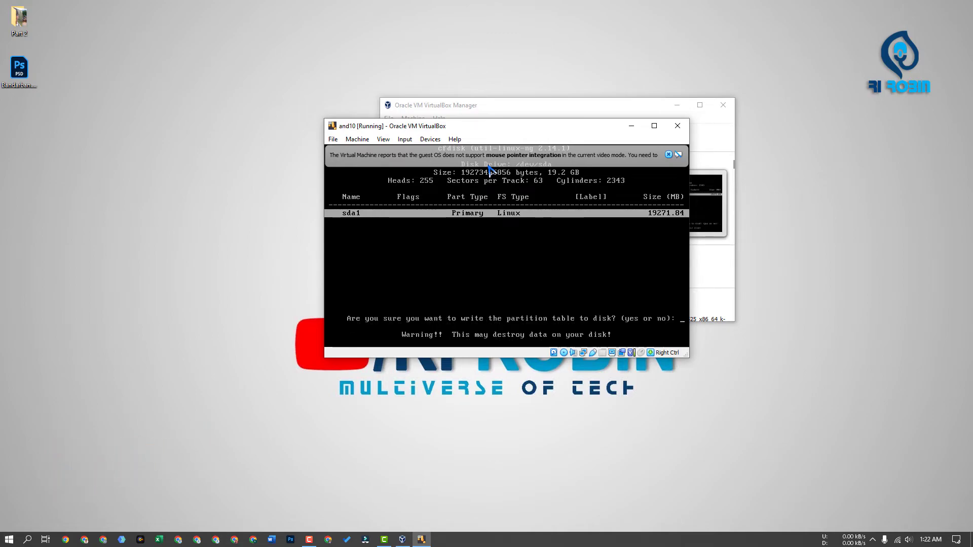
{"action": "type", "text": "ye"}
{"action": "key", "text": "Return"}
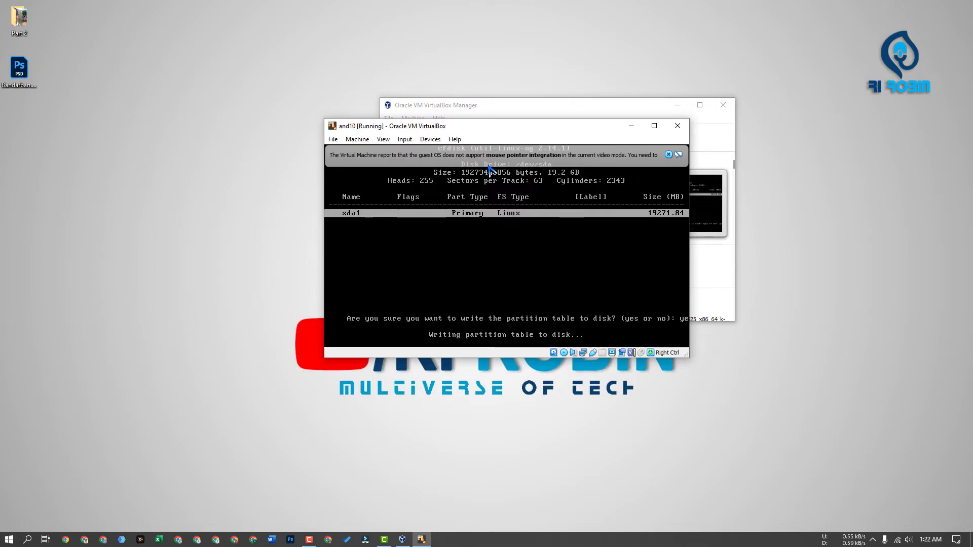
Step: Quit the partition editor and choose sda1 as the partition to install Bliss-OS to
{"action": "key", "text": "Right"}
{"action": "key", "text": "Right"}
{"action": "key", "text": "Right"}
{"action": "key", "text": "Right"}
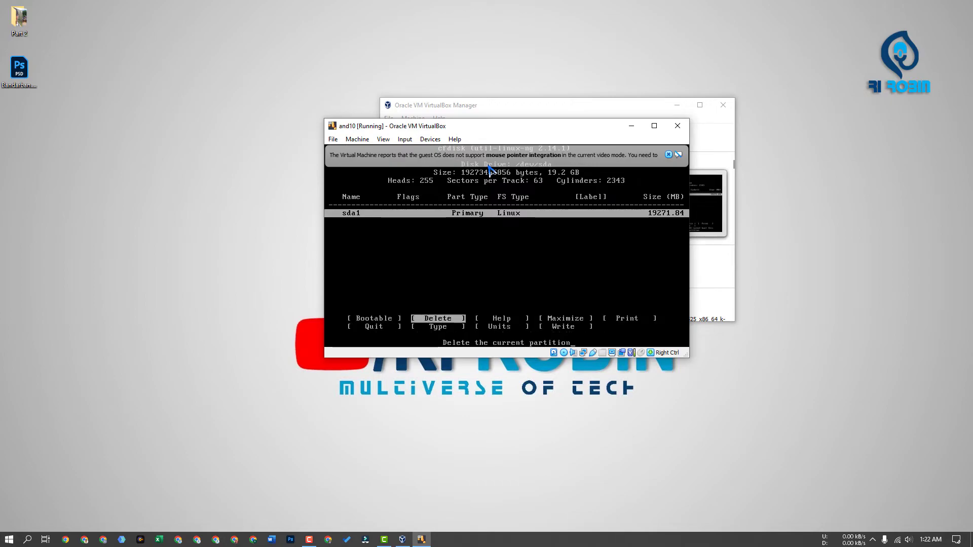
{"action": "key", "text": "Right"}
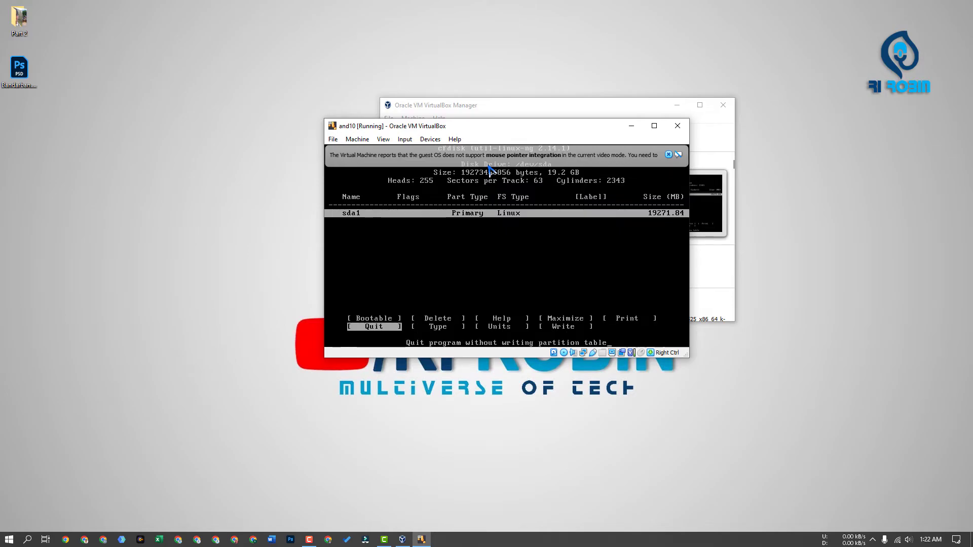
{"action": "key", "text": "Return"}
{"action": "key", "text": "Return"}
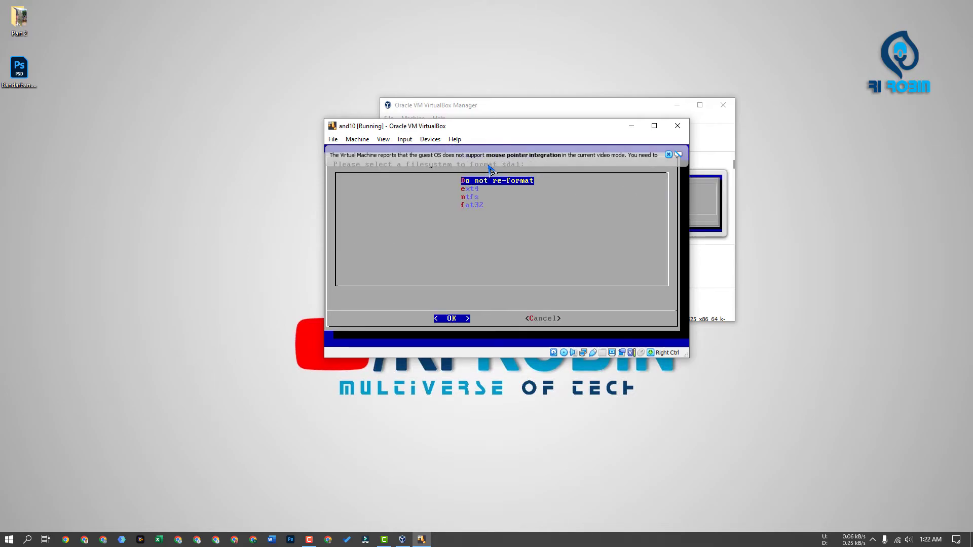
Step: Format partition sda1 with the ext4 filesystem and confirm the formatting
{"action": "key", "text": "Down"}
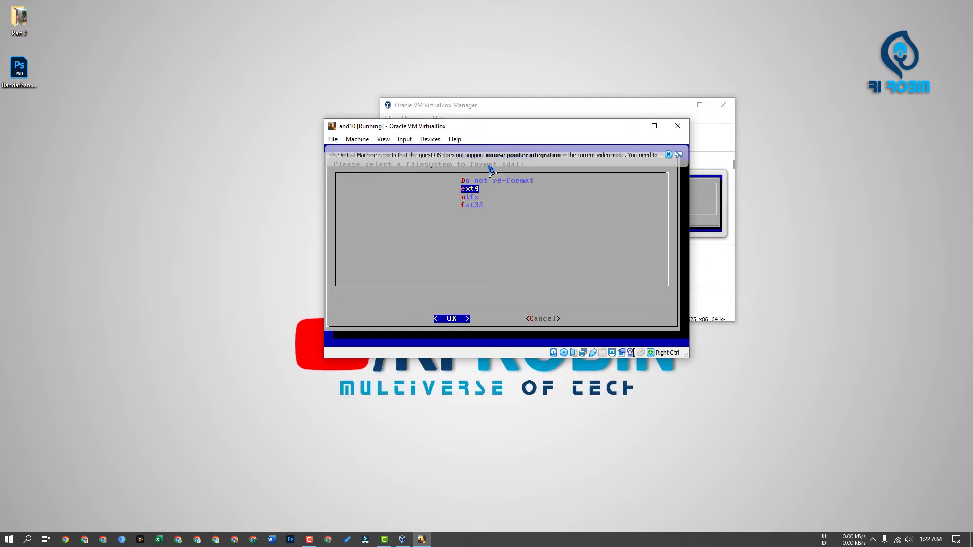
{"action": "key", "text": "Return"}
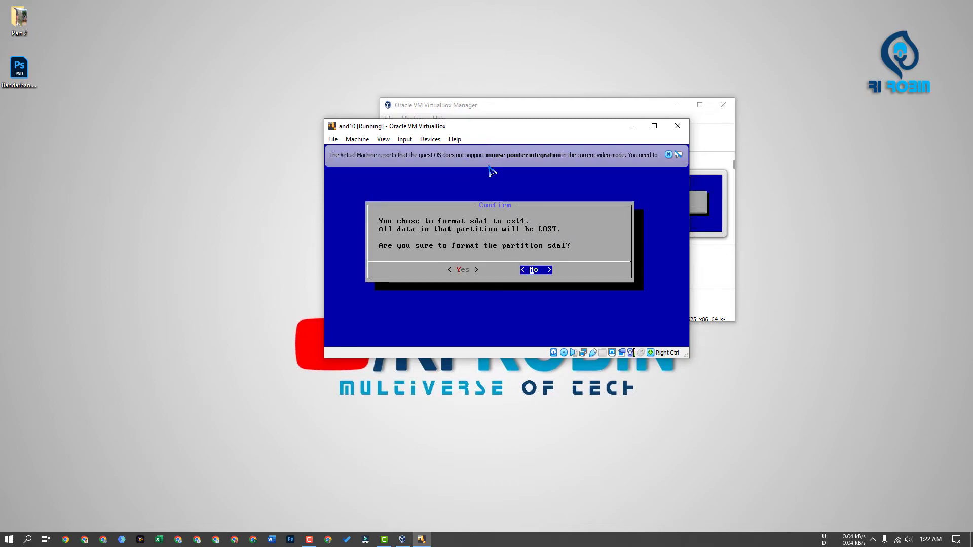
{"action": "key", "text": "Left"}
{"action": "key", "text": "Return"}
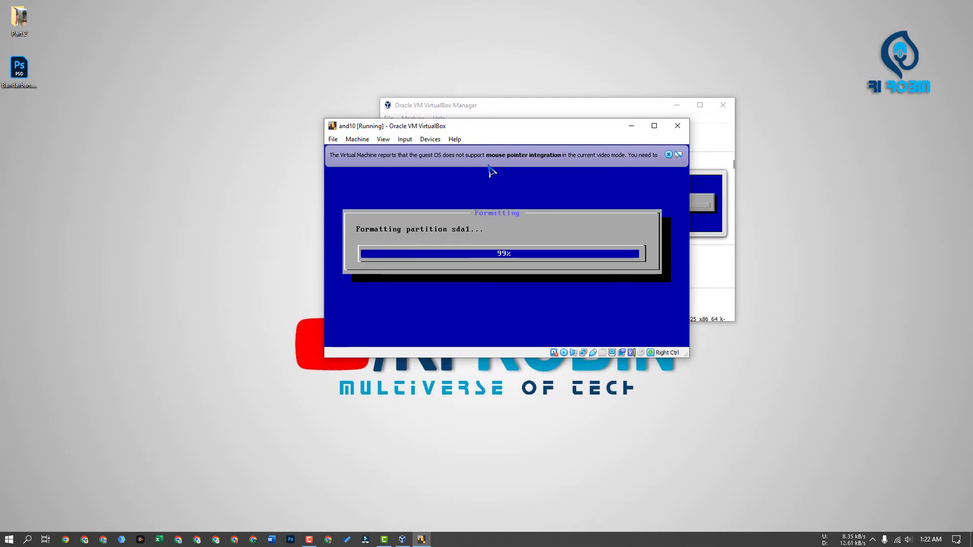
Step: Agree to install the GRUB boot loader and to install the /system directory as read-write
{"action": "key", "text": "Left"}
{"action": "key", "text": "Return"}
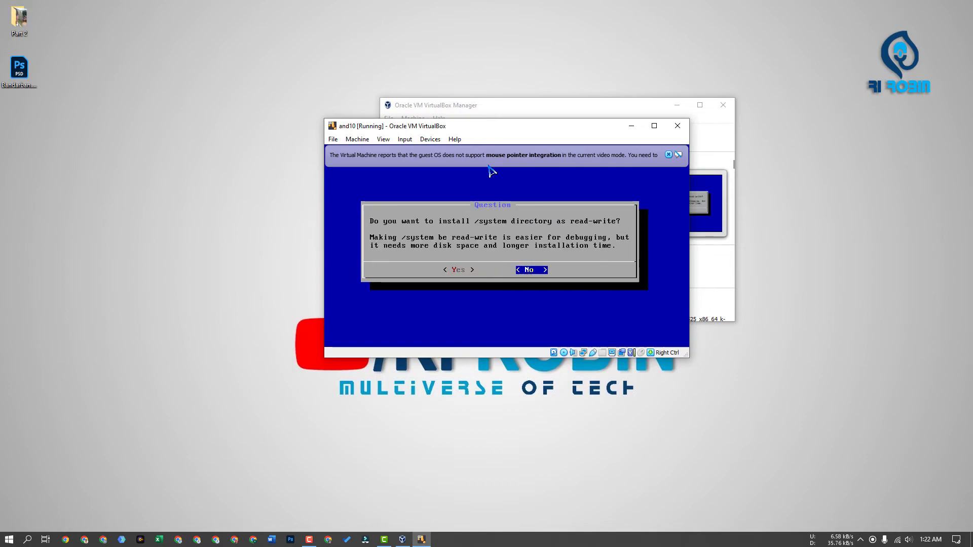
{"action": "key", "text": "Left"}
{"action": "key", "text": "Return"}
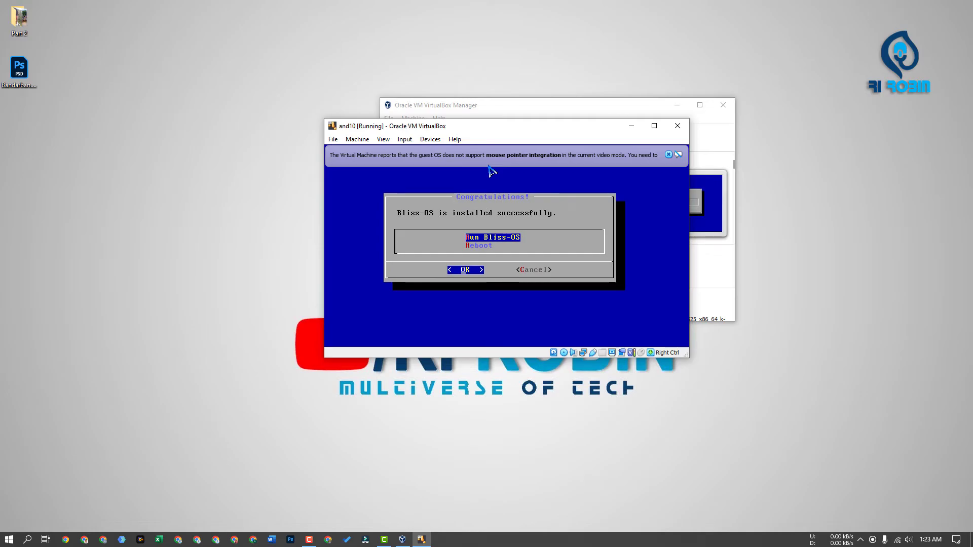
Step: Run the installed Bliss-OS, dismiss the mouse integration notice, and maximize then restore the and10 window
{"action": "key", "text": "Return"}
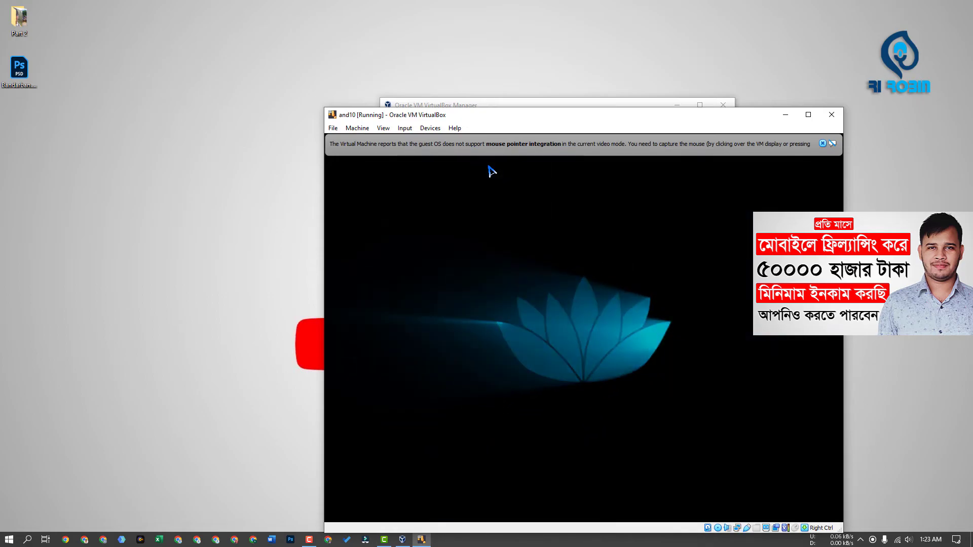
{"action": "left_click", "coordinate": [823, 144]}
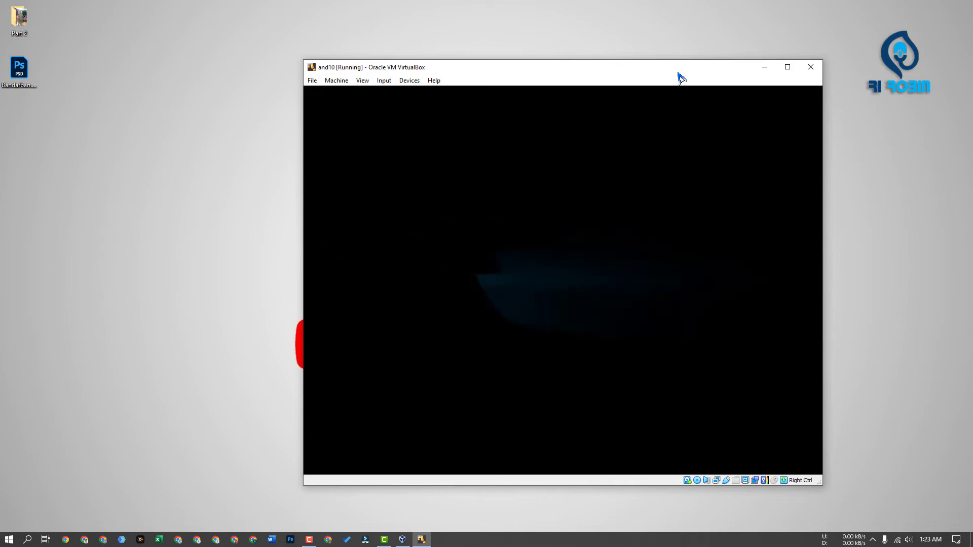
{"action": "left_click", "coordinate": [788, 67]}
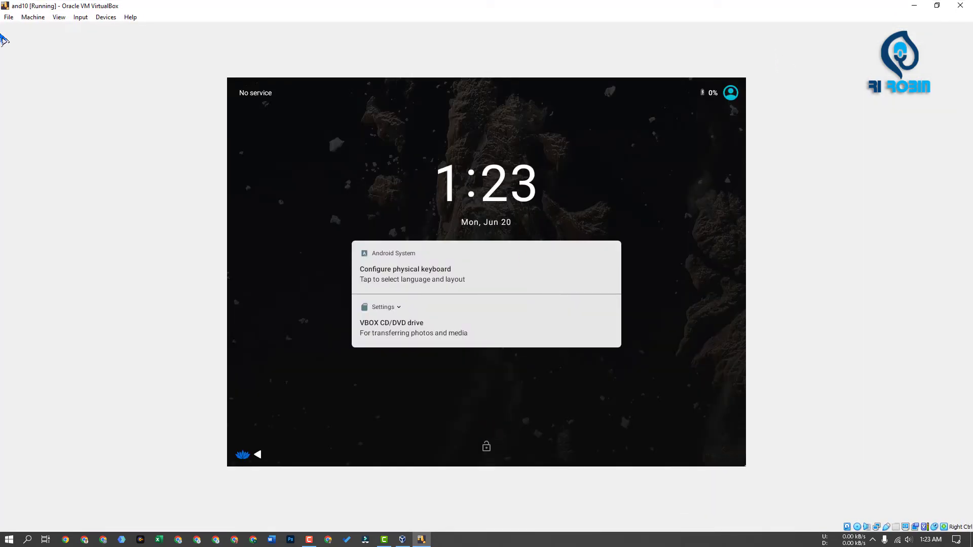
{"action": "left_click", "coordinate": [937, 5]}
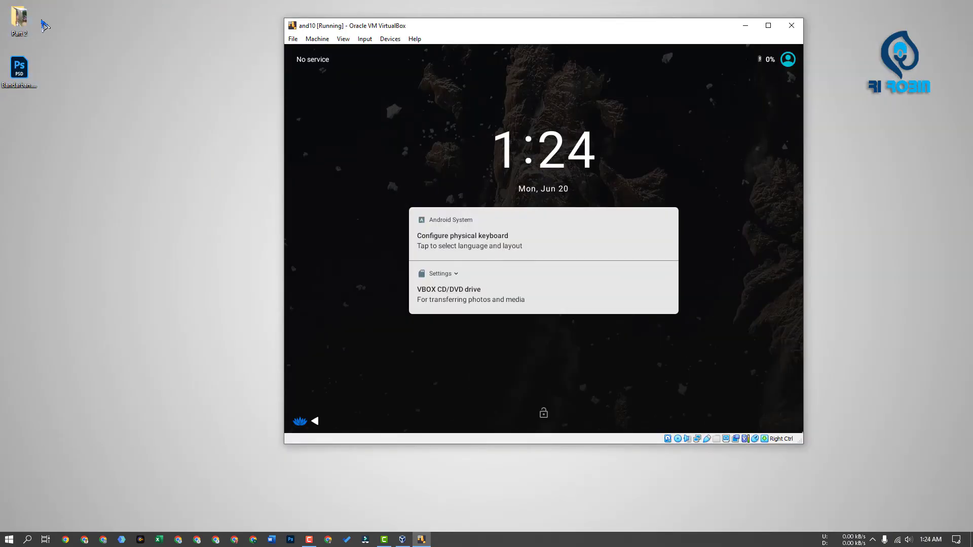
{"action": "left_click", "coordinate": [25, 2]}
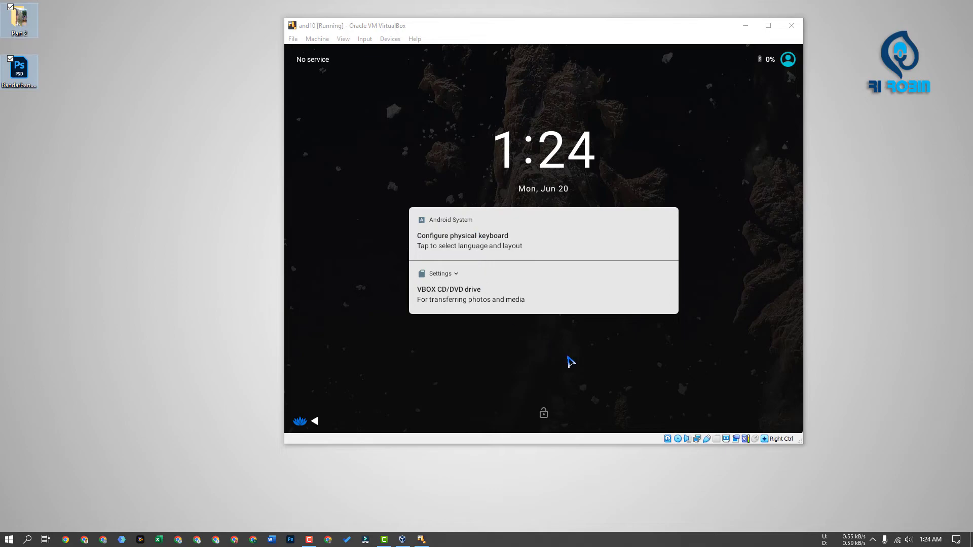
{"action": "left_click", "coordinate": [572, 357]}
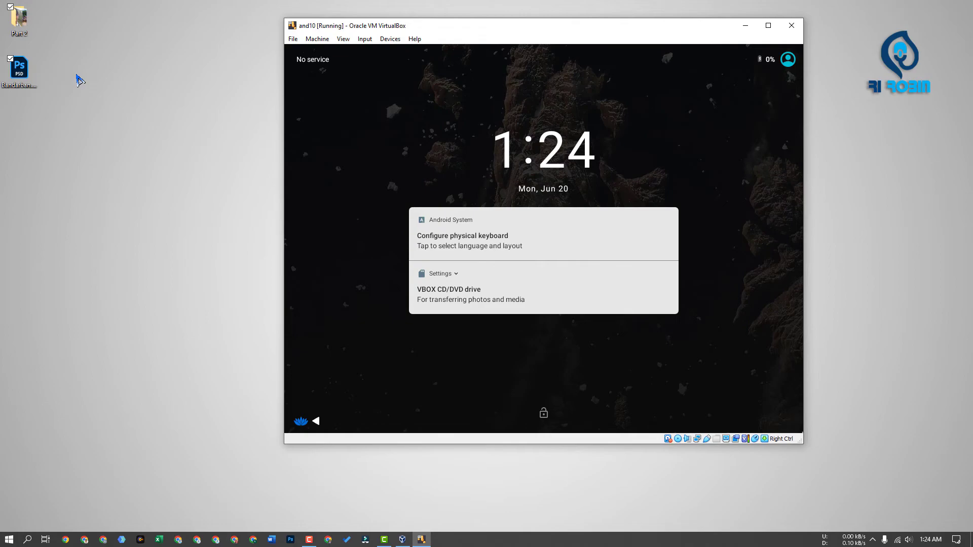
{"action": "left_click", "coordinate": [126, 89]}
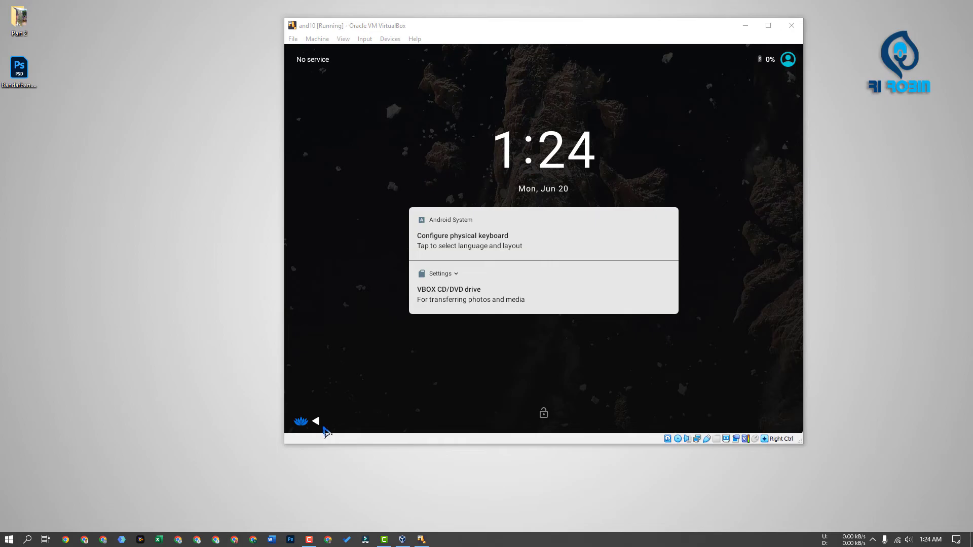
{"action": "left_click", "coordinate": [9, 539]}
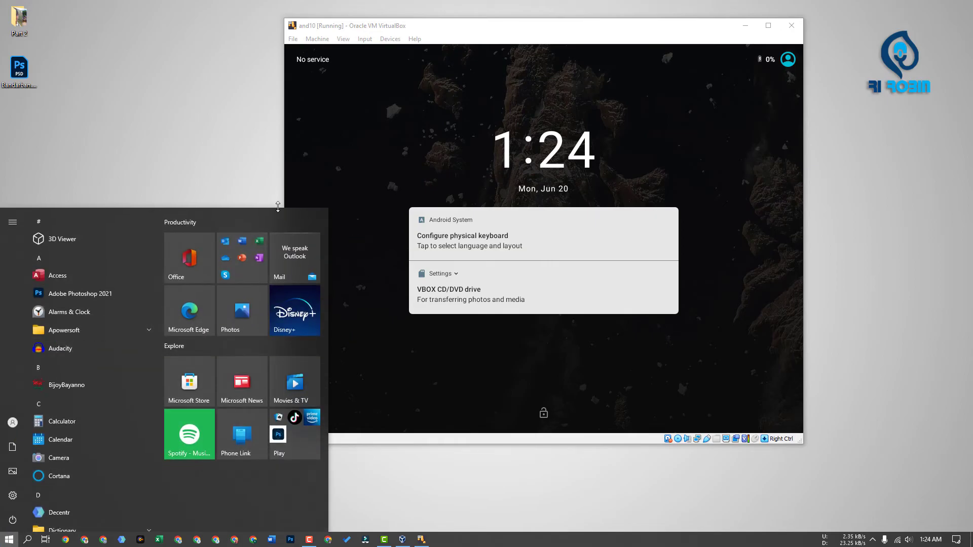
{"action": "left_click", "coordinate": [149, 122]}
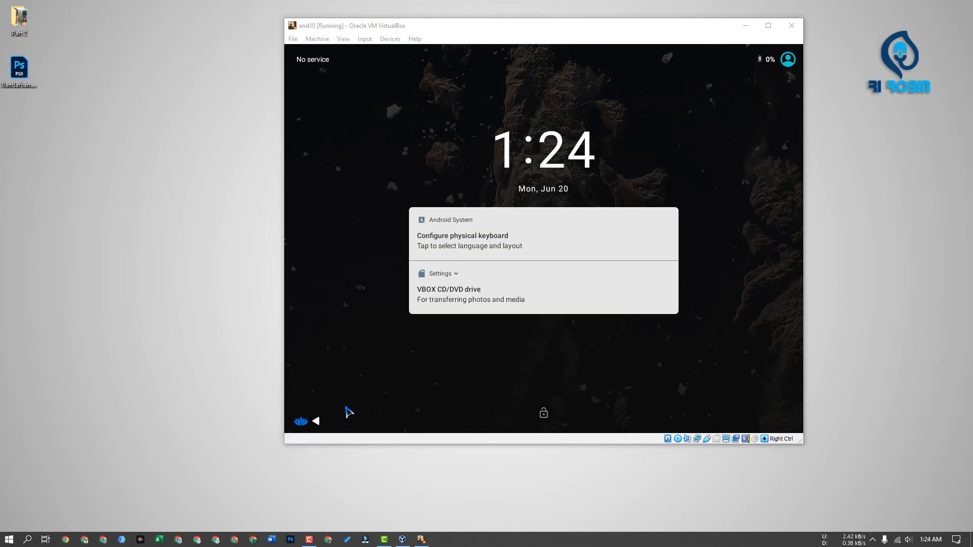
{"action": "left_click", "coordinate": [10, 539]}
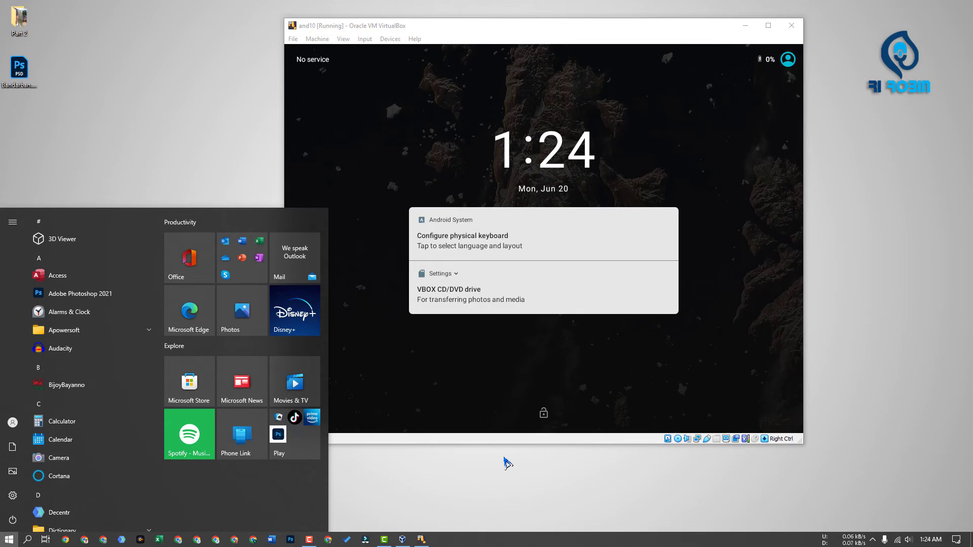
{"action": "left_click", "coordinate": [505, 459]}
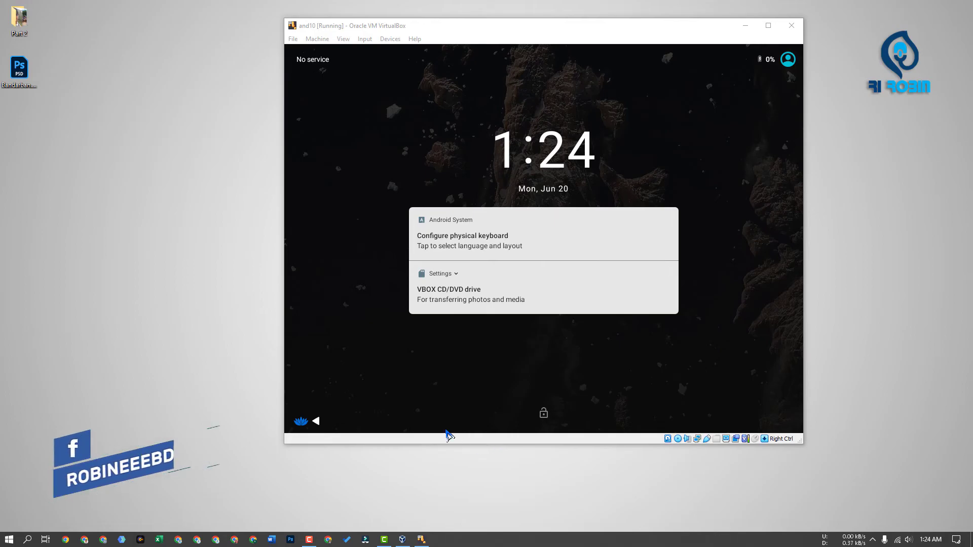
{"action": "left_click_drag", "start_coordinate": [571, 31], "coordinate": [545, 67]}
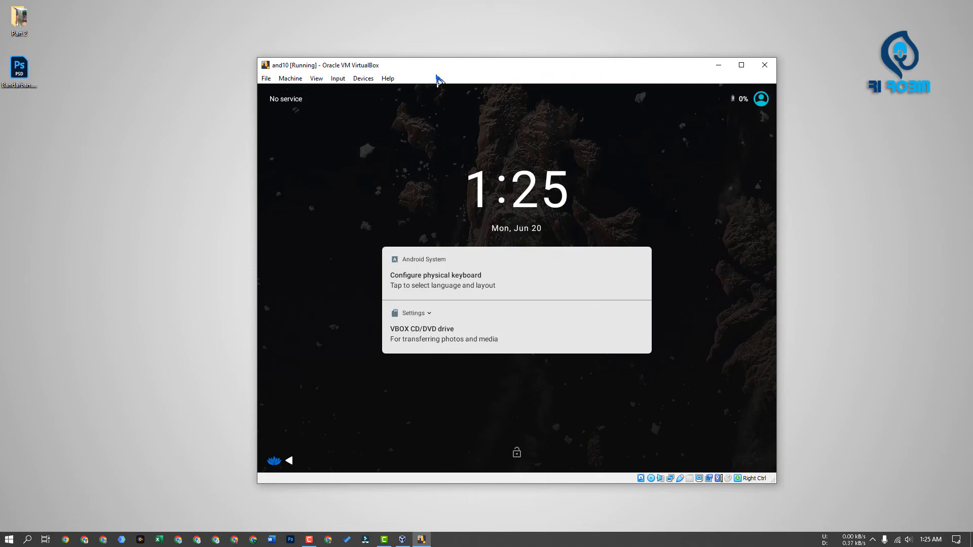
{"action": "left_click_drag", "start_coordinate": [448, 69], "coordinate": [477, 61]}
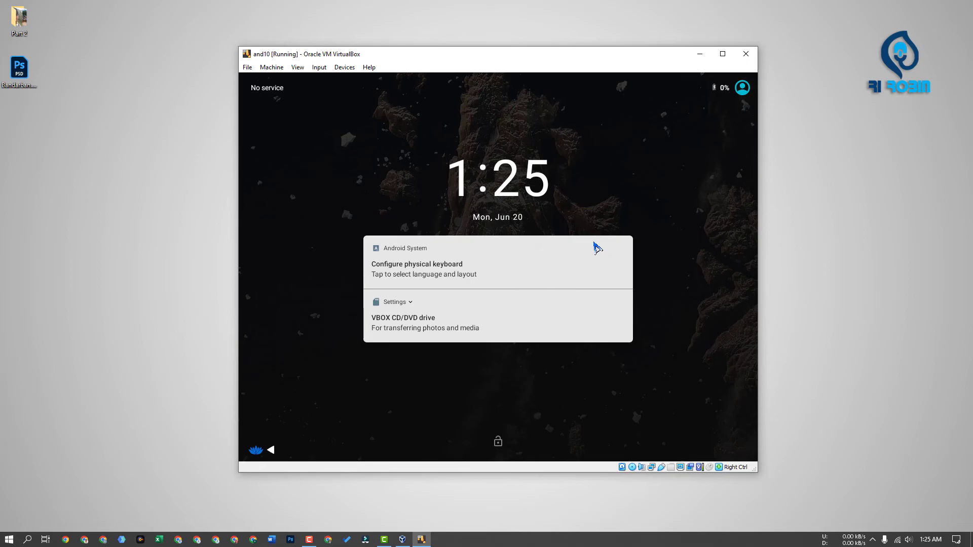
{"action": "left_click_drag", "start_coordinate": [534, 59], "coordinate": [532, 54]}
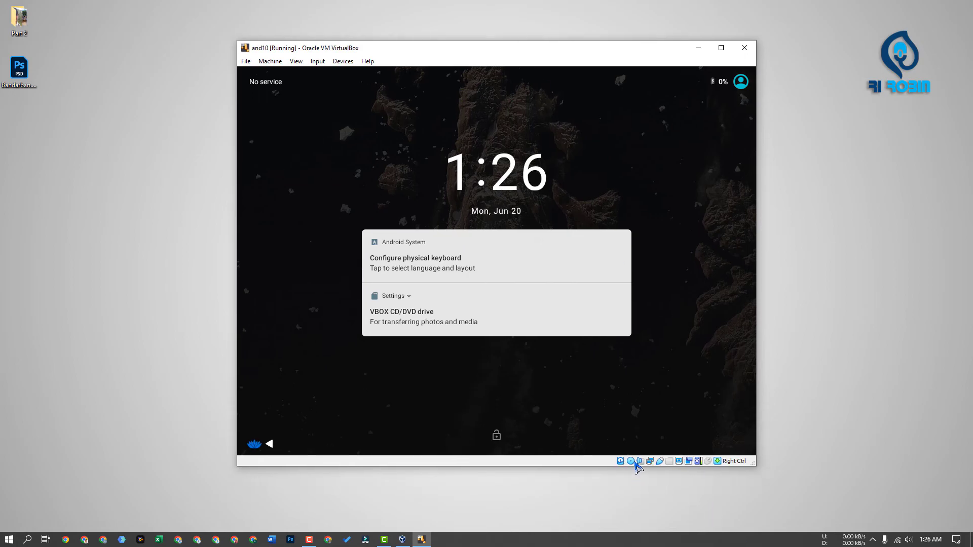
Step: Eject the Bliss-v11.13 ISO from the and10 machine's virtual optical drive, forcing the unmount
{"action": "left_click", "coordinate": [631, 462]}
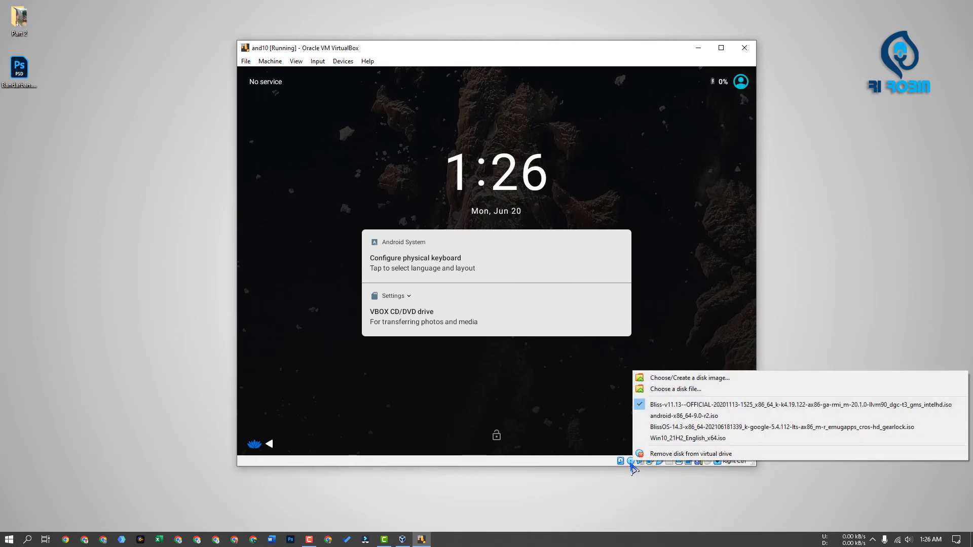
{"action": "left_click", "coordinate": [649, 405]}
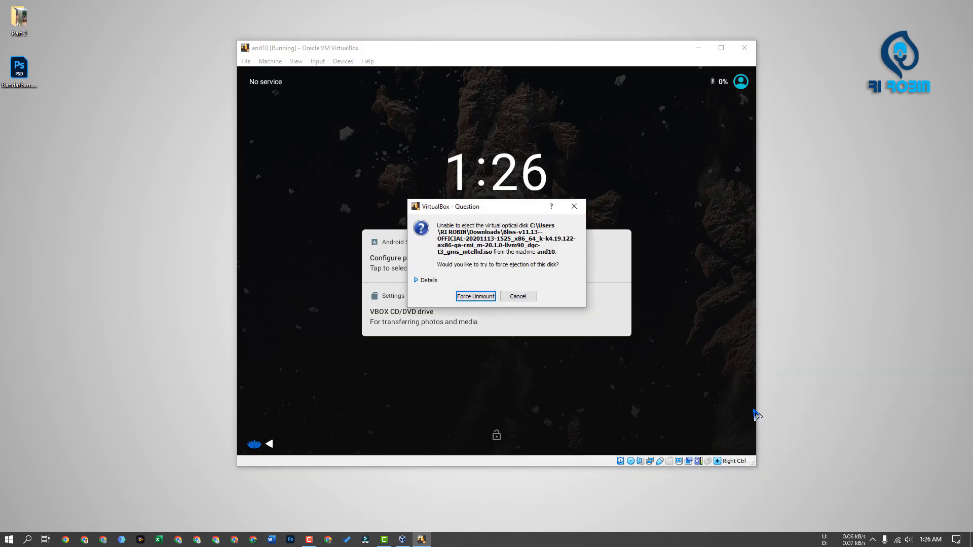
{"action": "left_click", "coordinate": [476, 297]}
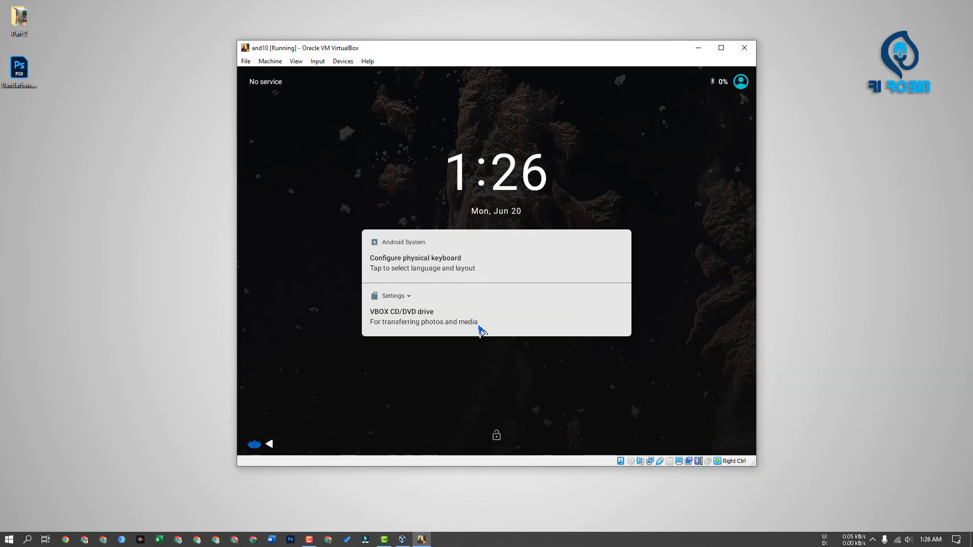
Step: Close the and10 virtual machine with the option to power off the machine
{"action": "left_click_drag", "start_coordinate": [593, 52], "coordinate": [669, 223]}
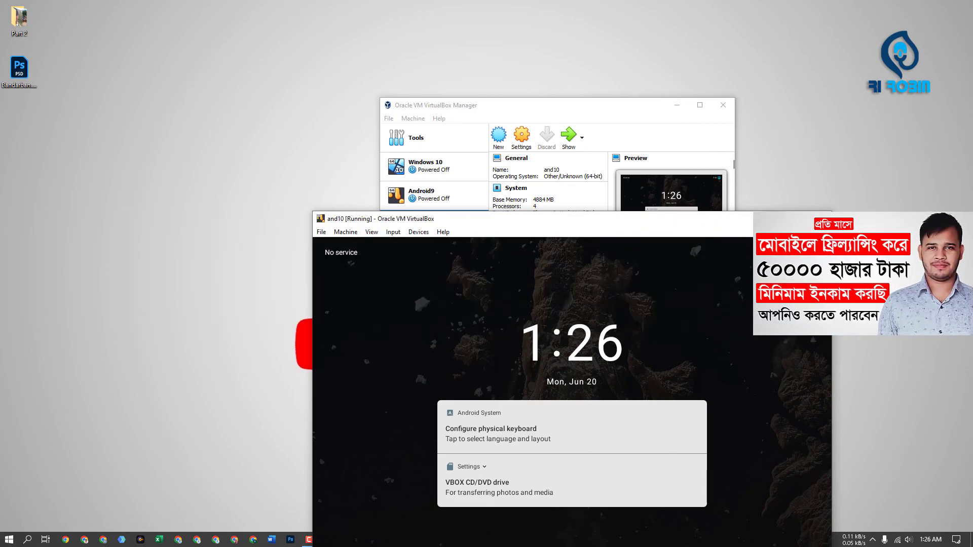
{"action": "left_click", "coordinate": [820, 219]}
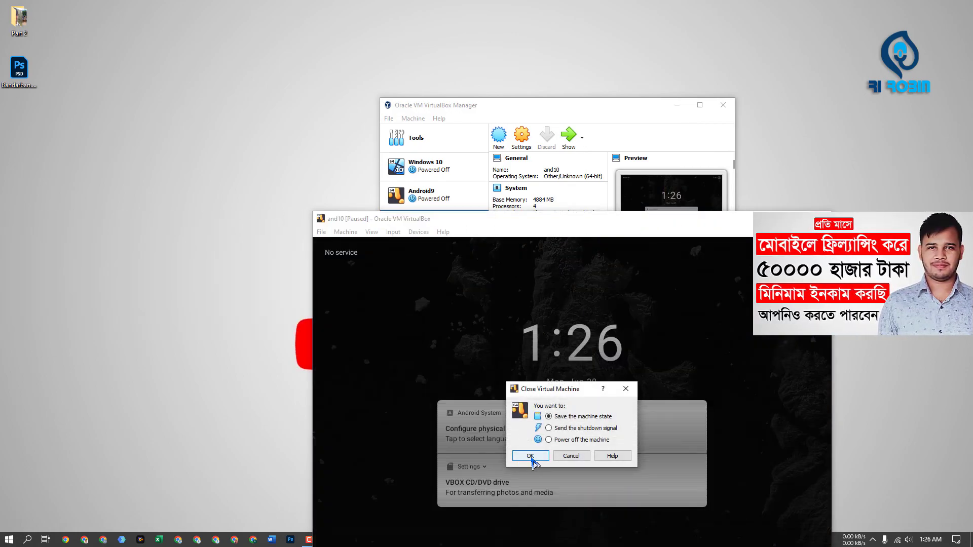
{"action": "left_click", "coordinate": [558, 440]}
{"action": "left_click", "coordinate": [530, 455]}
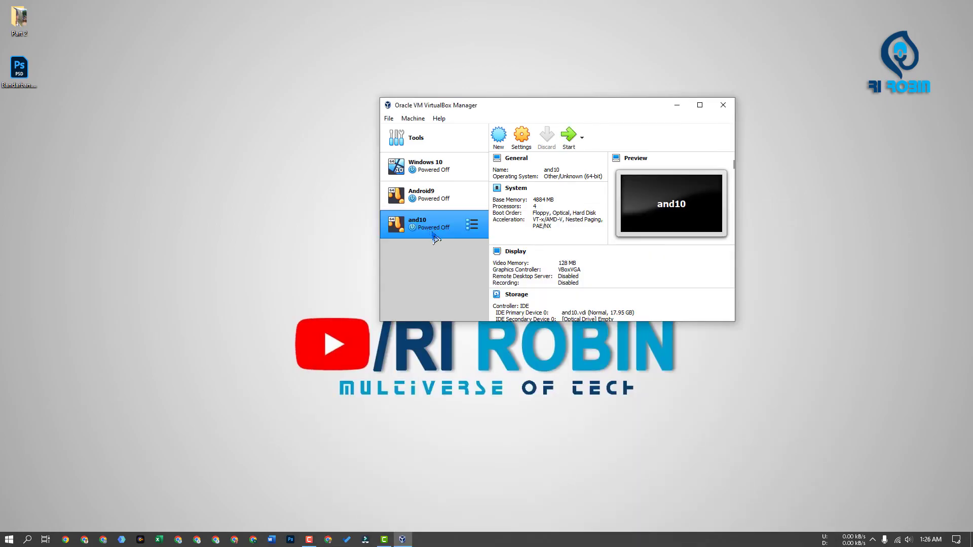
Step: Start the and10 machine from its hard disk and dismiss the keyboard capture and mouse integration notices
{"action": "left_click", "coordinate": [569, 142]}
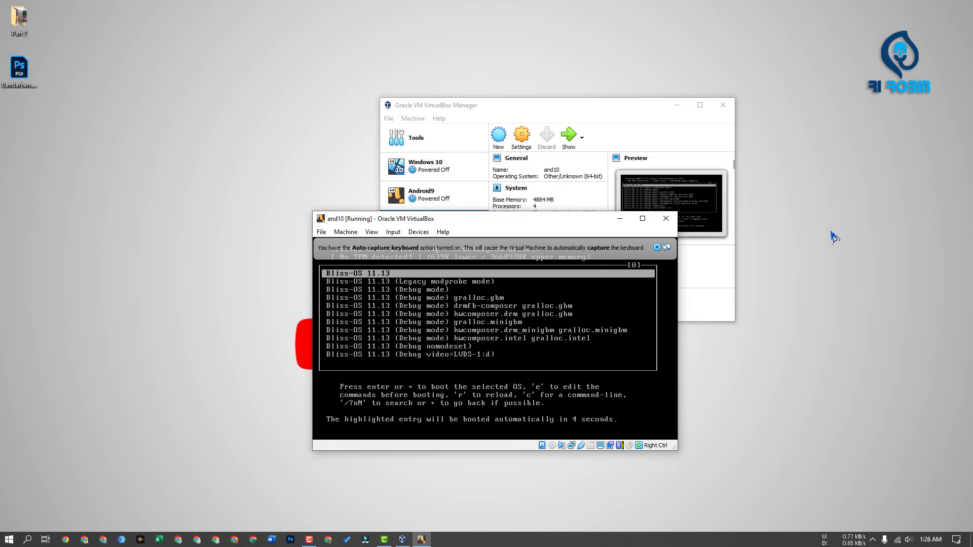
{"action": "left_click", "coordinate": [657, 248]}
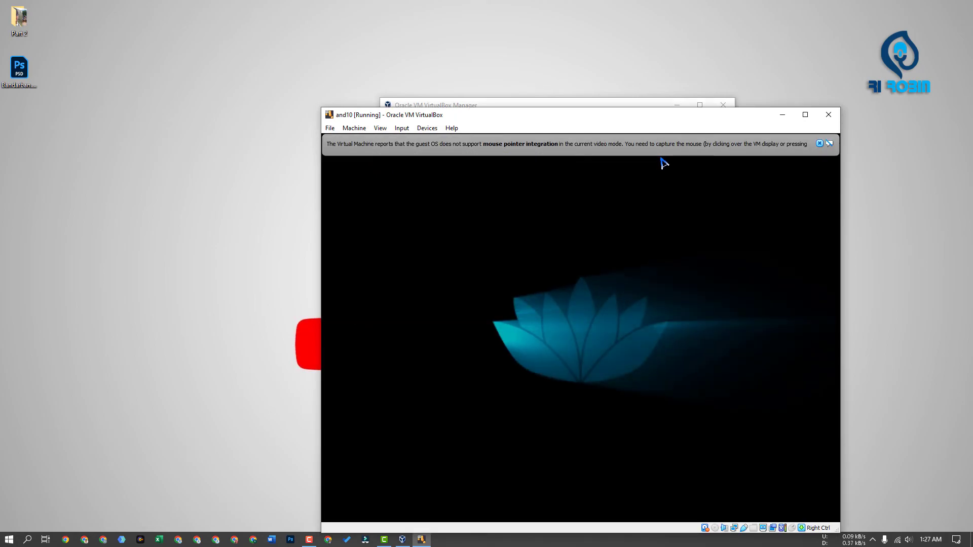
{"action": "left_click", "coordinate": [820, 144]}
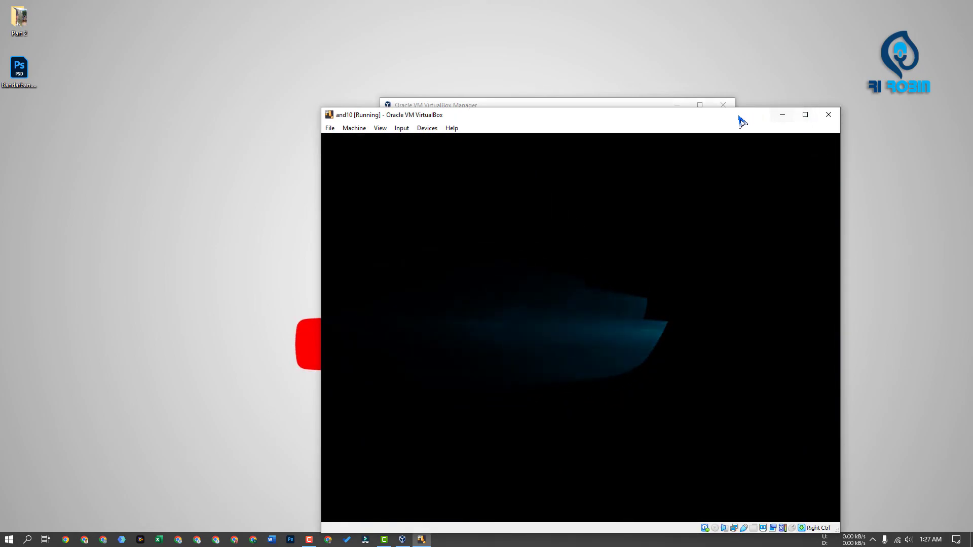
{"action": "left_click_drag", "start_coordinate": [742, 121], "coordinate": [697, 80]}
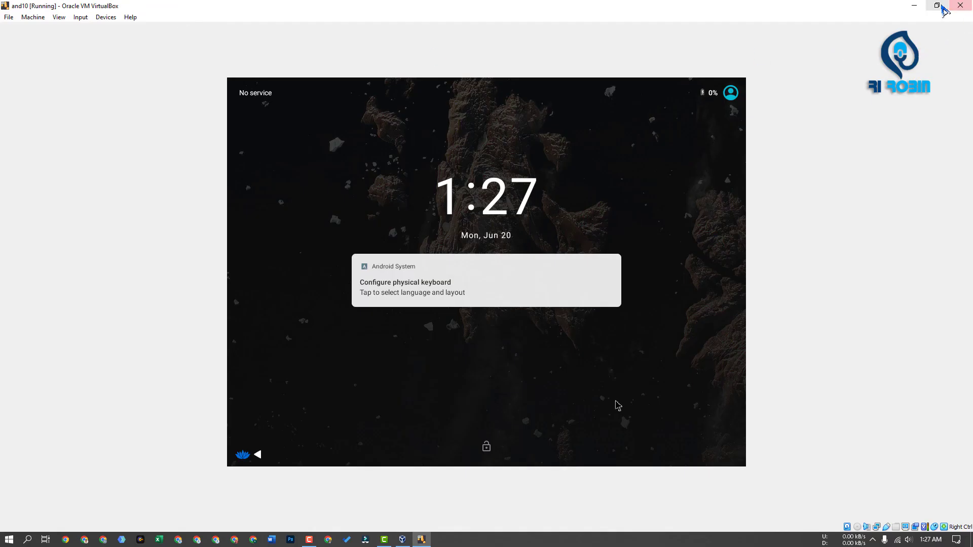
{"action": "left_click", "coordinate": [942, 8]}
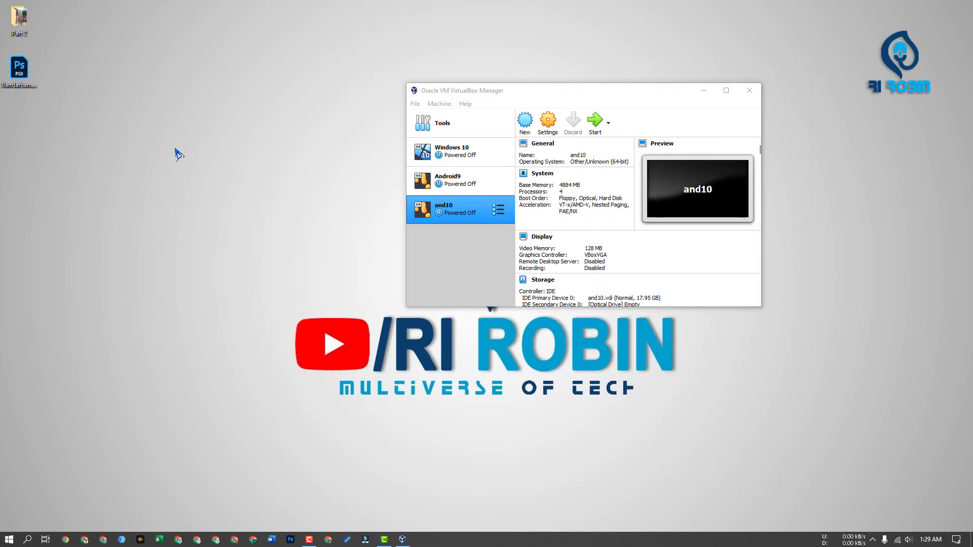
{"action": "left_click_drag", "start_coordinate": [642, 93], "coordinate": [793, 88]}
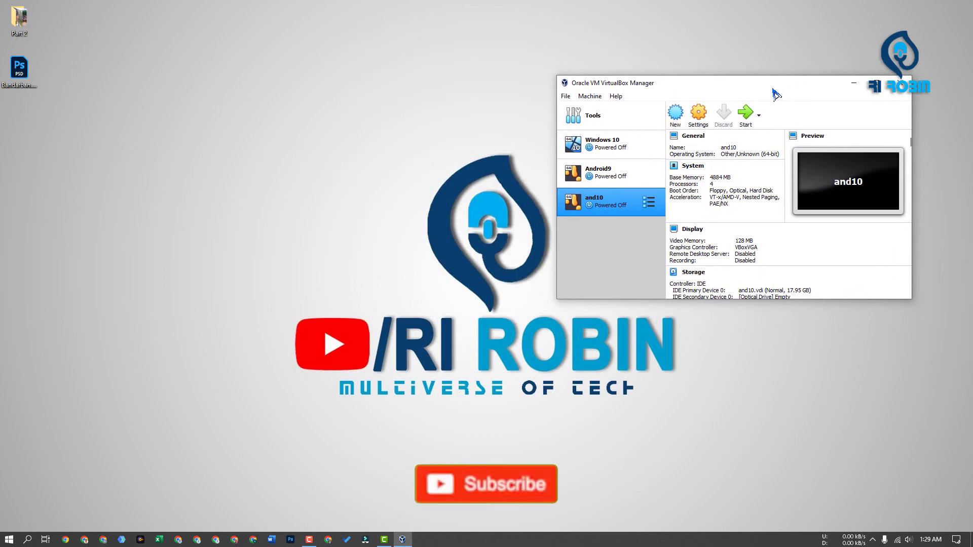